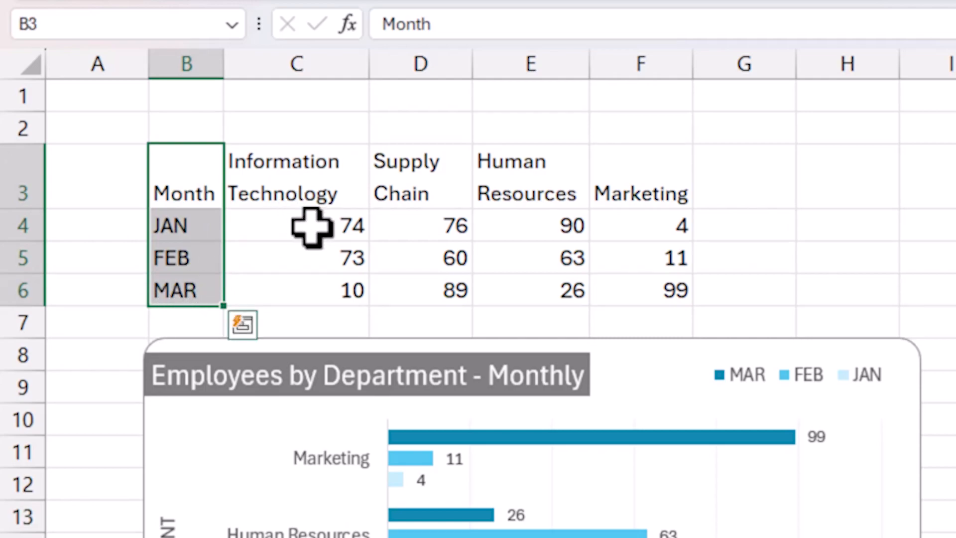
Step: Examine the month, department and employee figures in the table and how the MAR series maps onto the finished bar chart
{"action": "left_click_drag", "start_coordinate": [320, 181], "coordinate": [582, 192]}
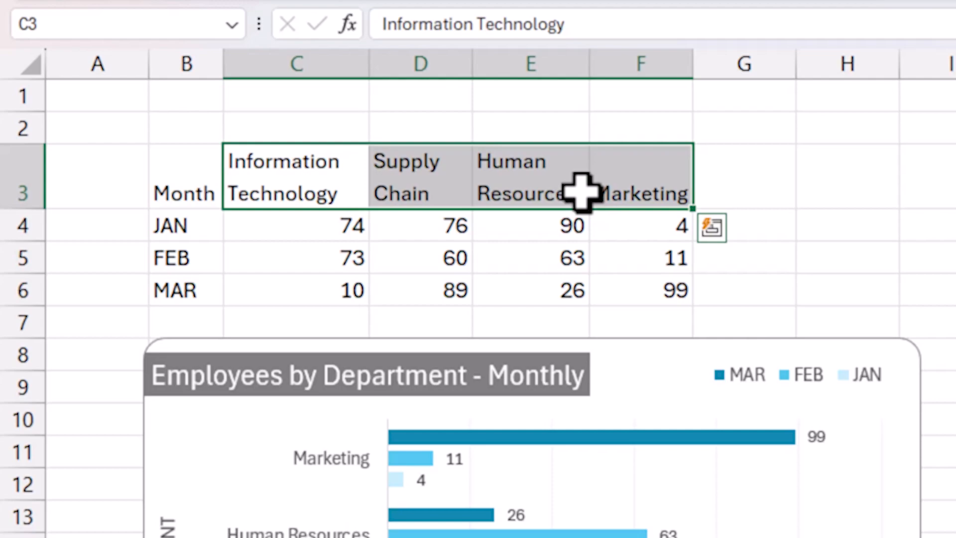
{"action": "left_click_drag", "start_coordinate": [343, 233], "coordinate": [642, 279]}
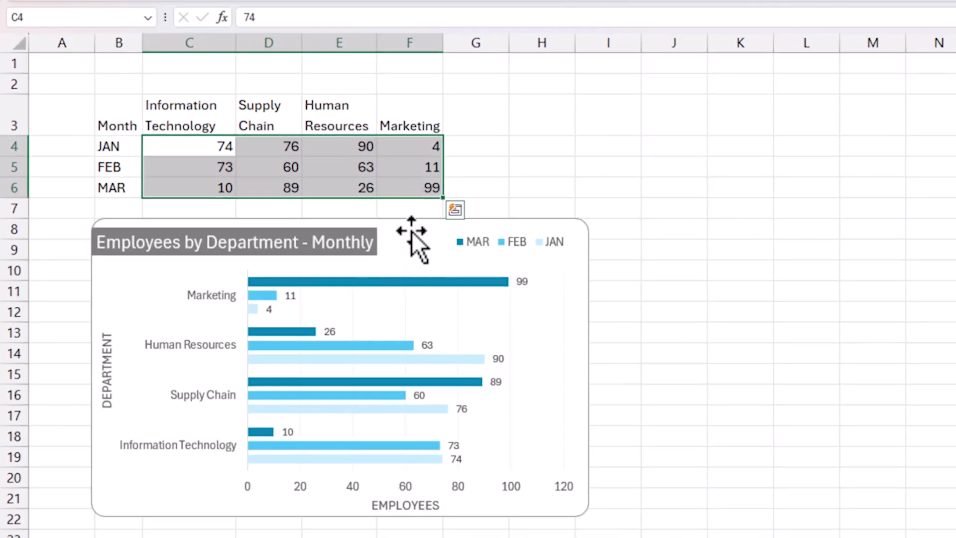
{"action": "left_click", "coordinate": [409, 232]}
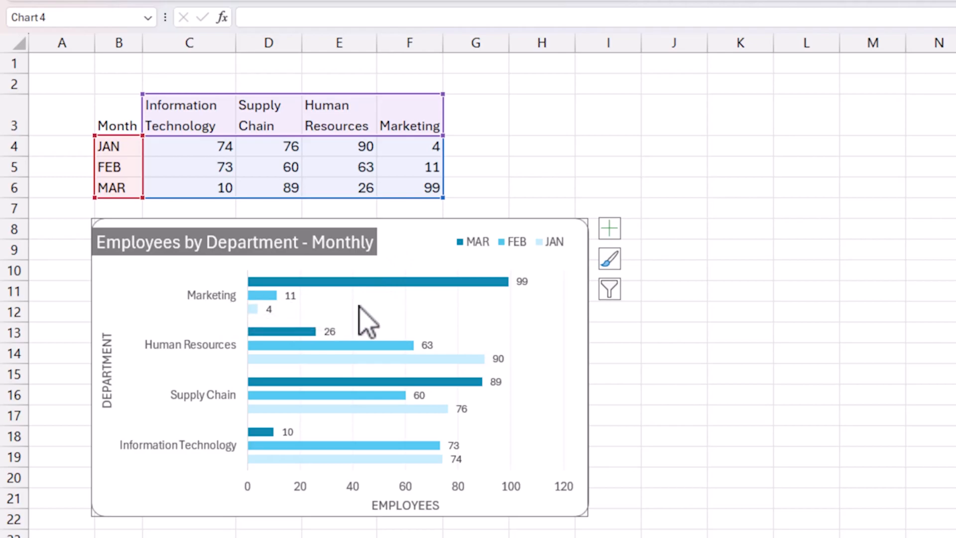
{"action": "mouse_move", "coordinate": [251, 310]}
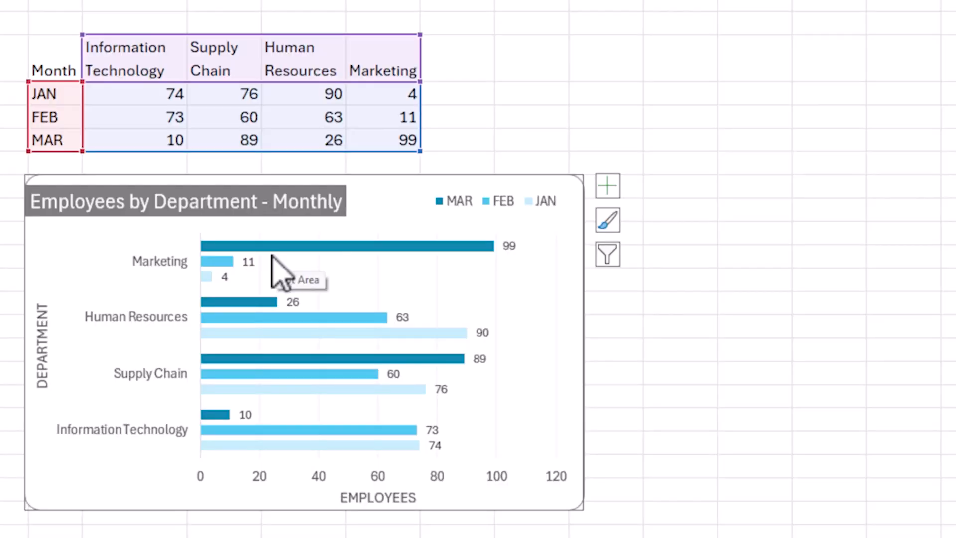
{"action": "left_click", "coordinate": [374, 247]}
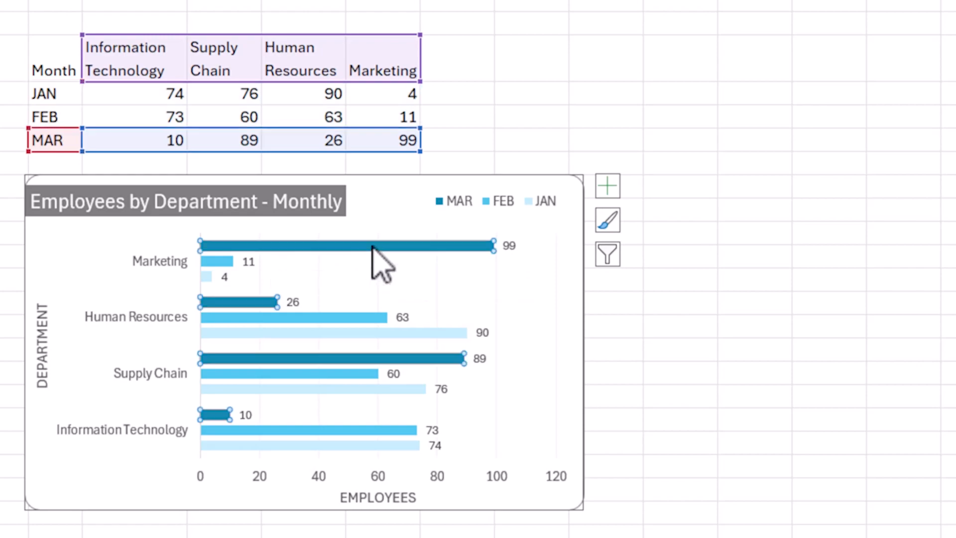
{"action": "mouse_move", "coordinate": [246, 249]}
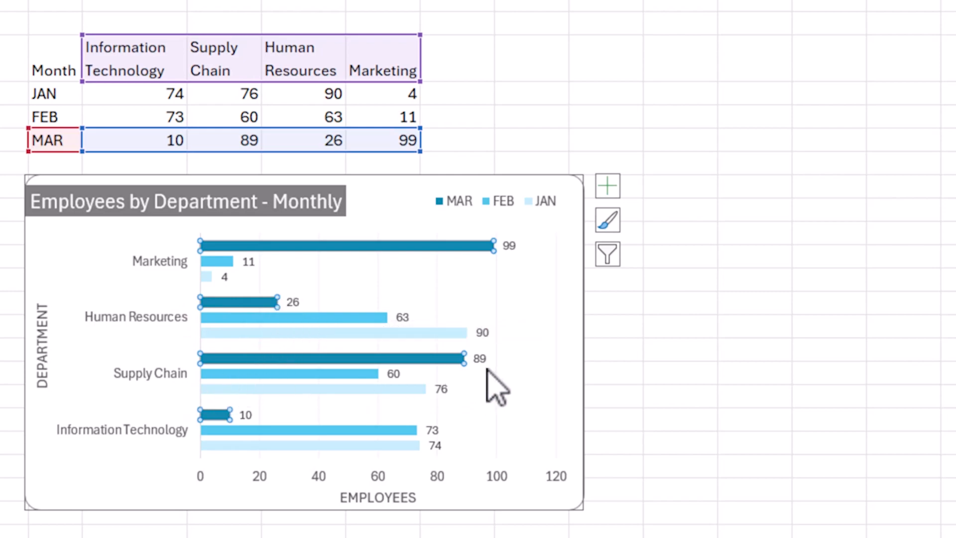
{"action": "mouse_move", "coordinate": [247, 427]}
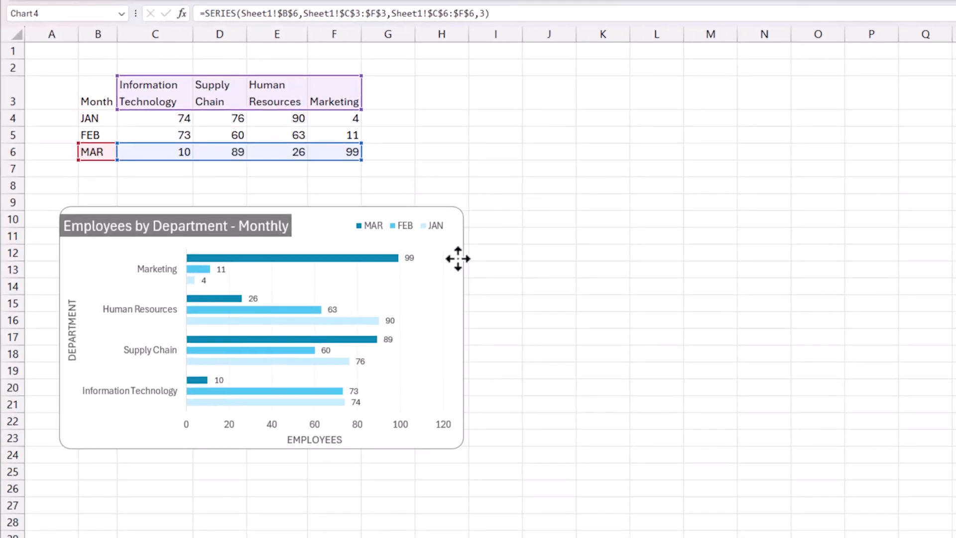
Step: Move the Employees by Department chart down so it starts at row 12, well below the data table
{"action": "left_click_drag", "start_coordinate": [446, 290], "coordinate": [442, 303]}
{"action": "left_click", "coordinate": [419, 266]}
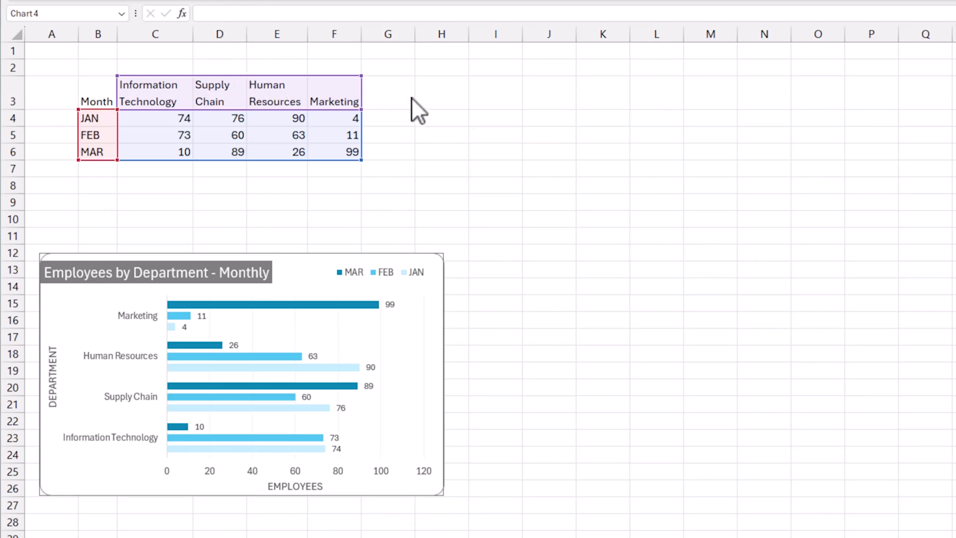
Step: Insert a 2-D clustered bar chart from B3:F6 and move it clear of the existing chart, beside the table
{"action": "left_click", "coordinate": [102, 87]}
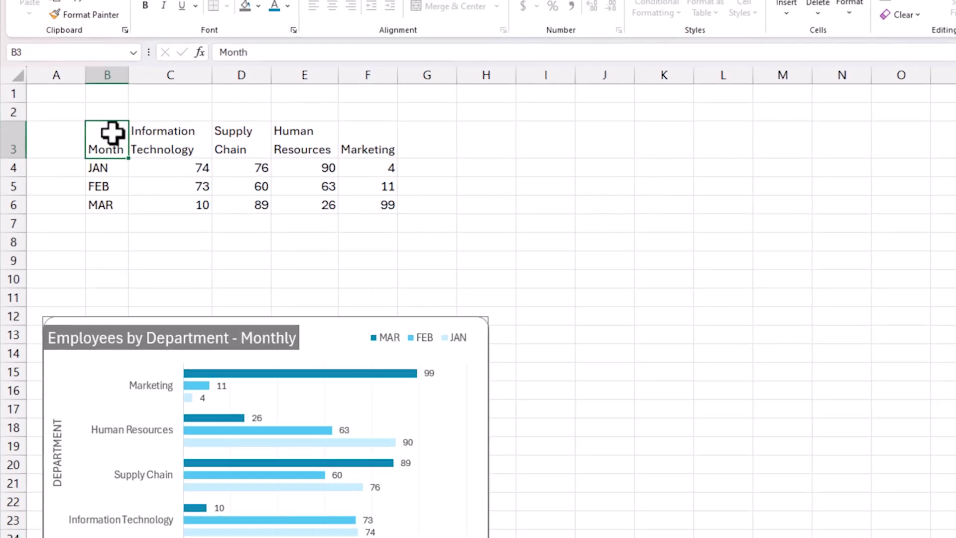
{"action": "left_click_drag", "start_coordinate": [112, 132], "coordinate": [385, 199]}
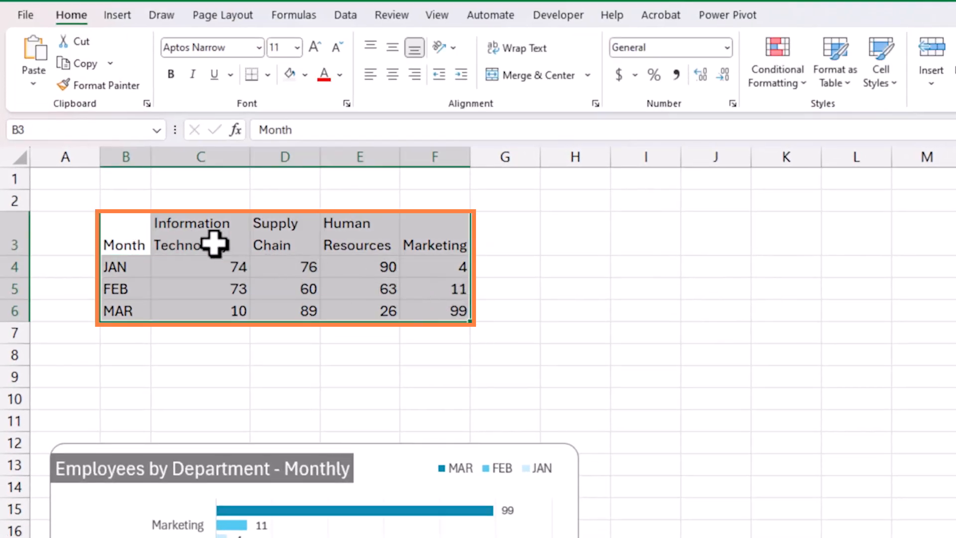
{"action": "left_click", "coordinate": [134, 18]}
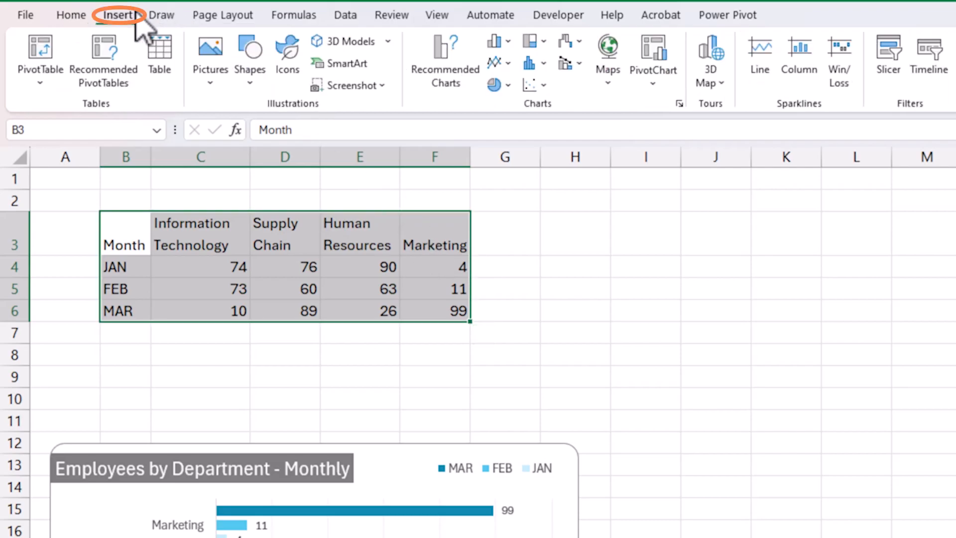
{"action": "left_click", "coordinate": [506, 43]}
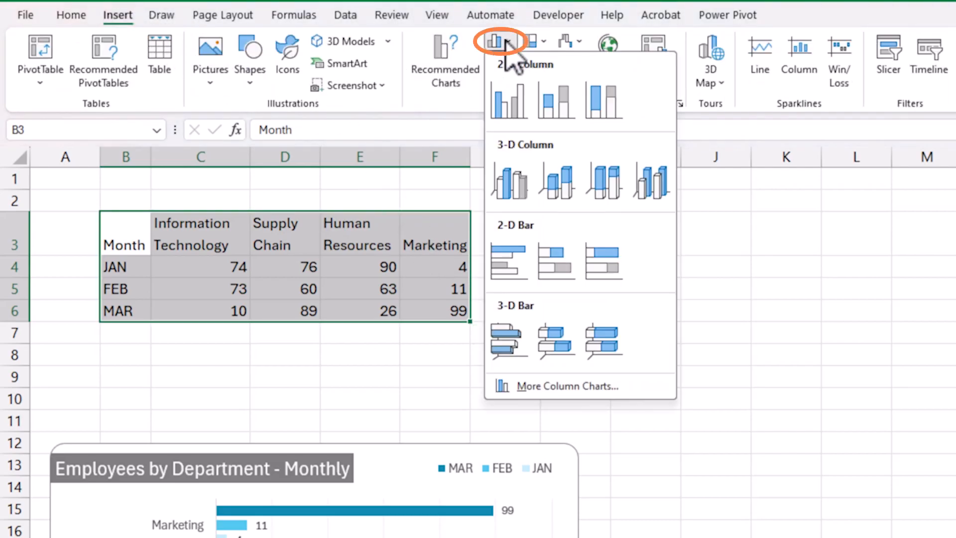
{"action": "left_click", "coordinate": [511, 256]}
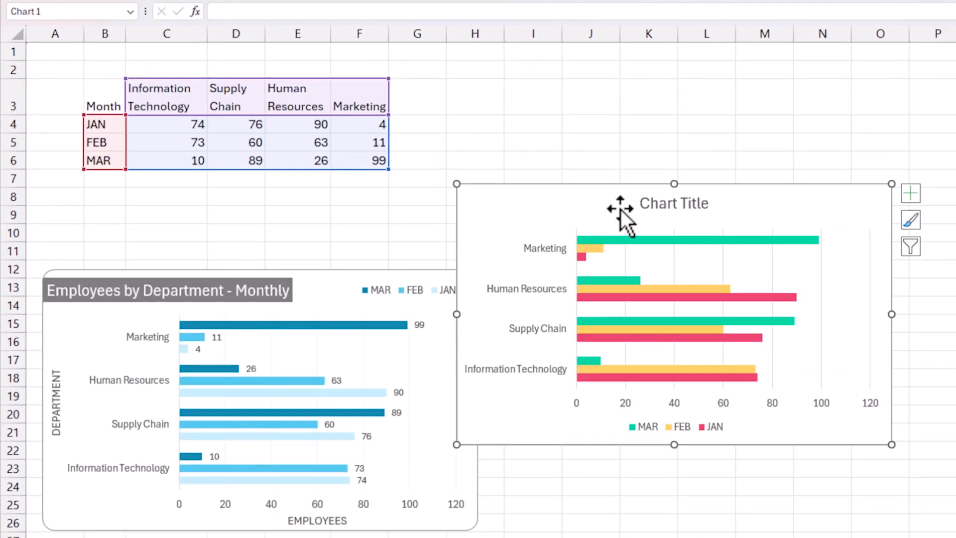
{"action": "left_click_drag", "start_coordinate": [607, 185], "coordinate": [660, 92]}
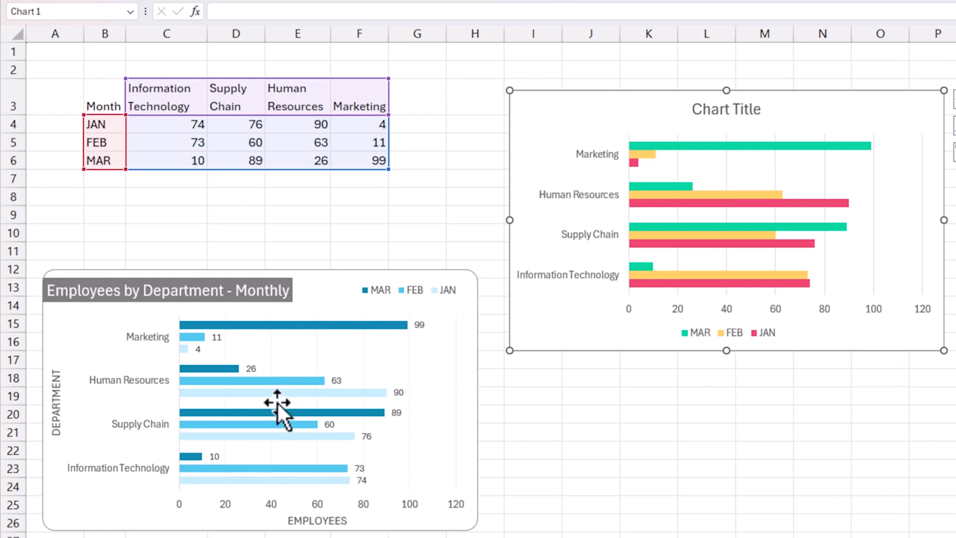
Step: Delete the bar chart just inserted from the table data
{"action": "mouse_move", "coordinate": [283, 388]}
{"action": "left_click_drag", "start_coordinate": [783, 100], "coordinate": [793, 98]}
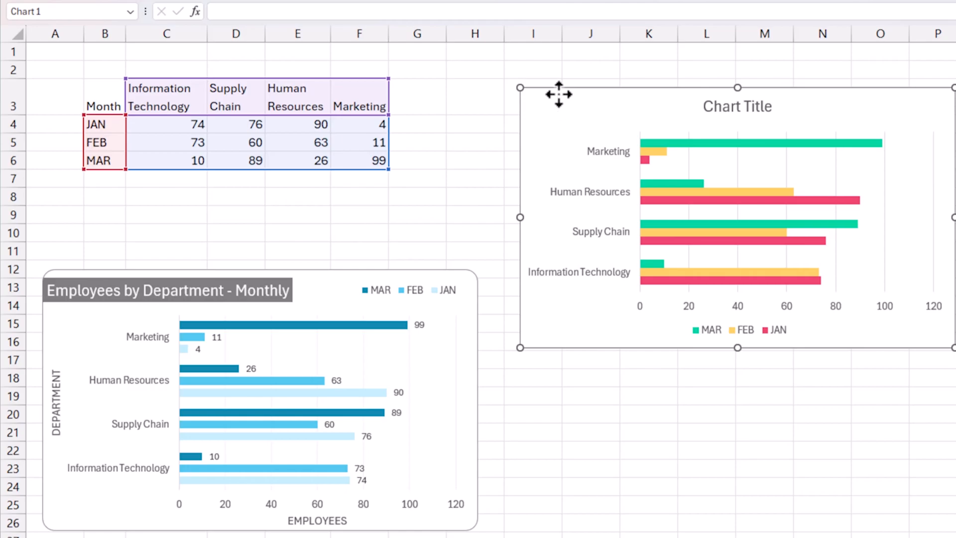
{"action": "key", "text": "Delete"}
{"action": "left_click", "coordinate": [631, 130]}
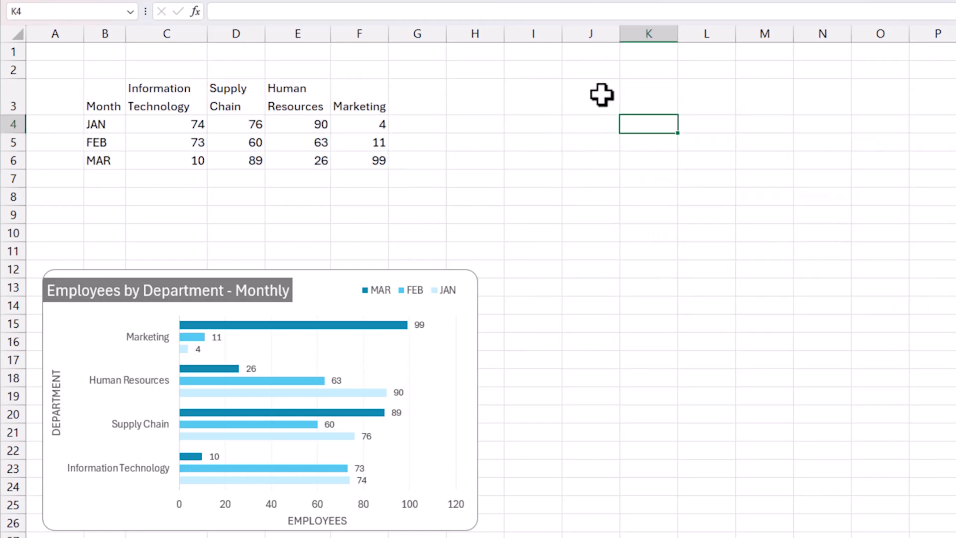
Step: Insert a 2-D clustered bar chart based on the empty range J3:M11 and move it over columns K to R near row 2
{"action": "left_click_drag", "start_coordinate": [602, 94], "coordinate": [766, 251]}
{"action": "left_click", "coordinate": [118, 15]}
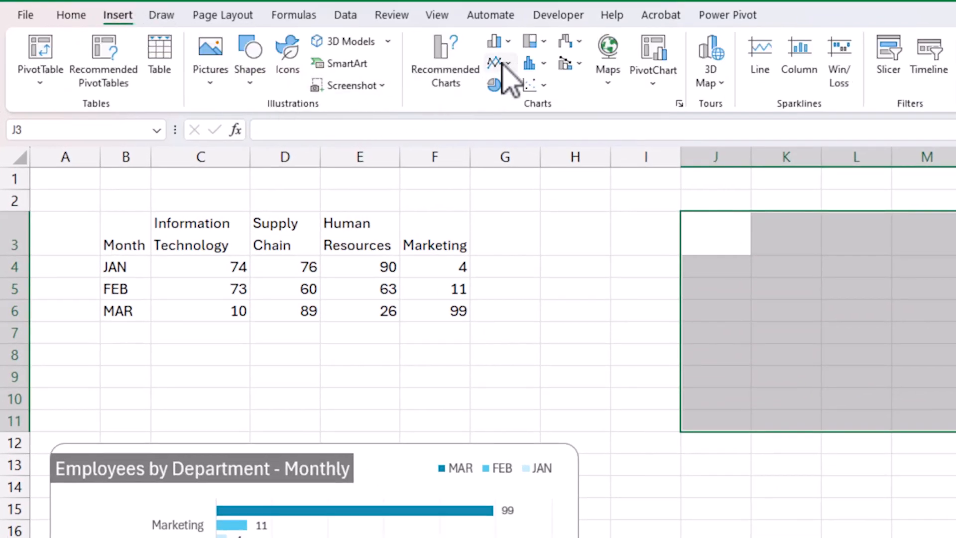
{"action": "left_click", "coordinate": [500, 41]}
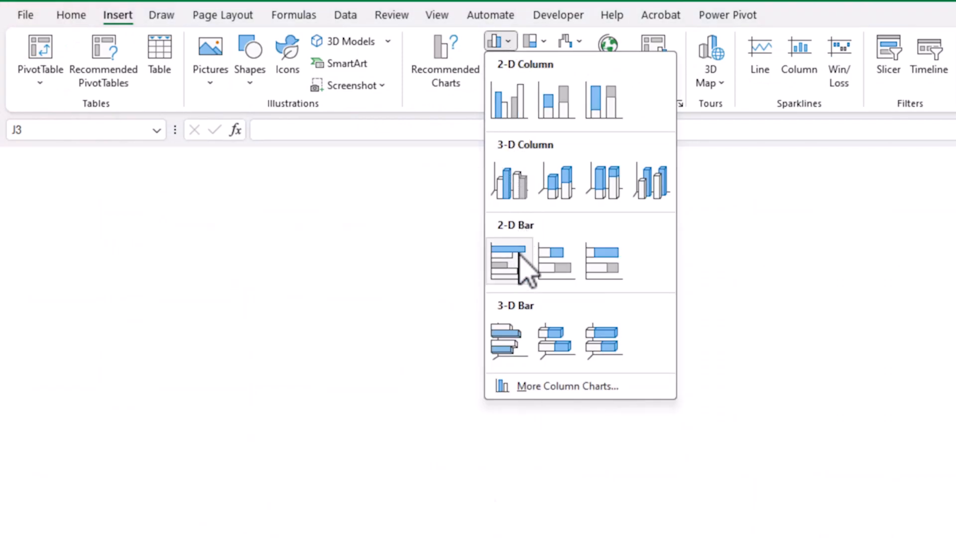
{"action": "left_click", "coordinate": [518, 257]}
{"action": "left_click_drag", "start_coordinate": [614, 159], "coordinate": [796, 63]}
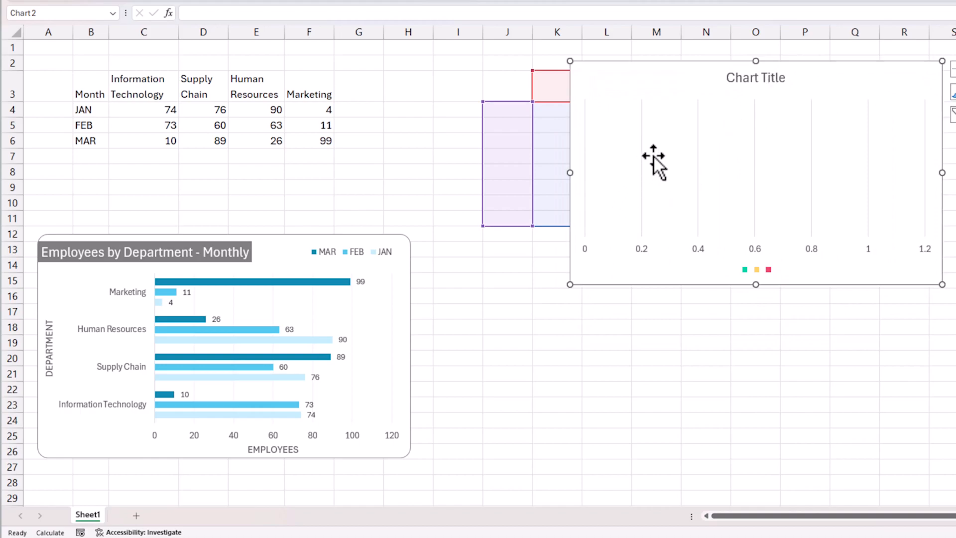
Step: Open the empty chart's data source settings and remove all three blank series
{"action": "right_click", "coordinate": [667, 151]}
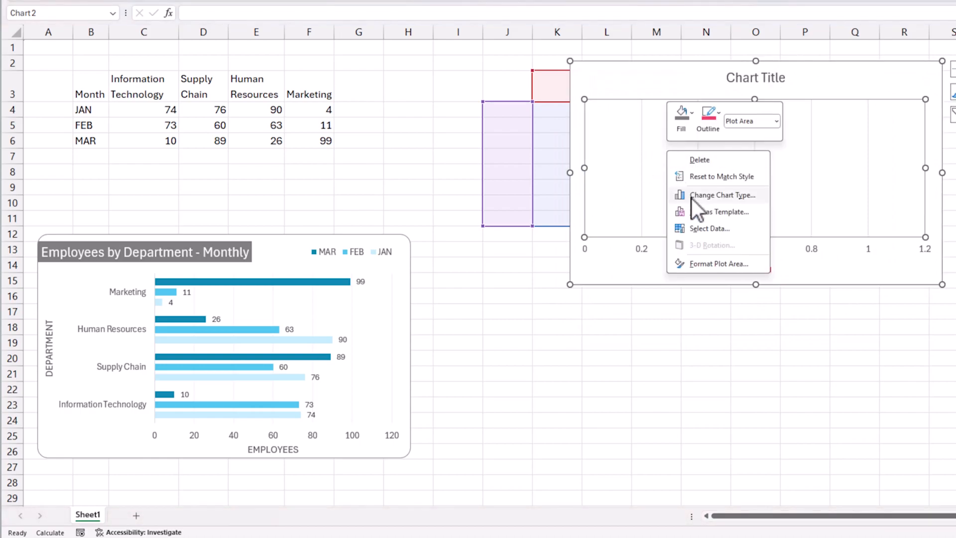
{"action": "left_click", "coordinate": [709, 228]}
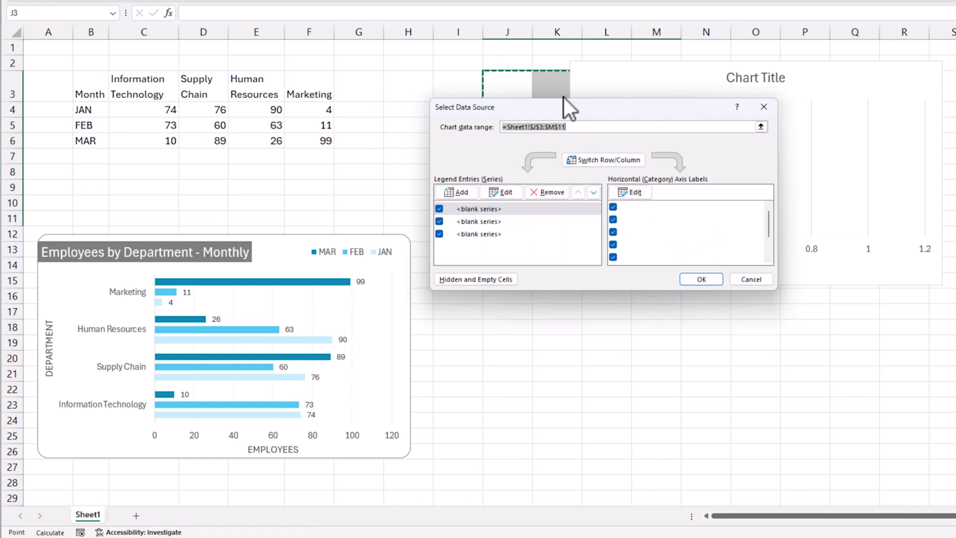
{"action": "left_click", "coordinate": [560, 194]}
{"action": "left_click", "coordinate": [559, 194]}
{"action": "left_click", "coordinate": [560, 192]}
{"action": "left_click_drag", "start_coordinate": [638, 113], "coordinate": [765, 133]}
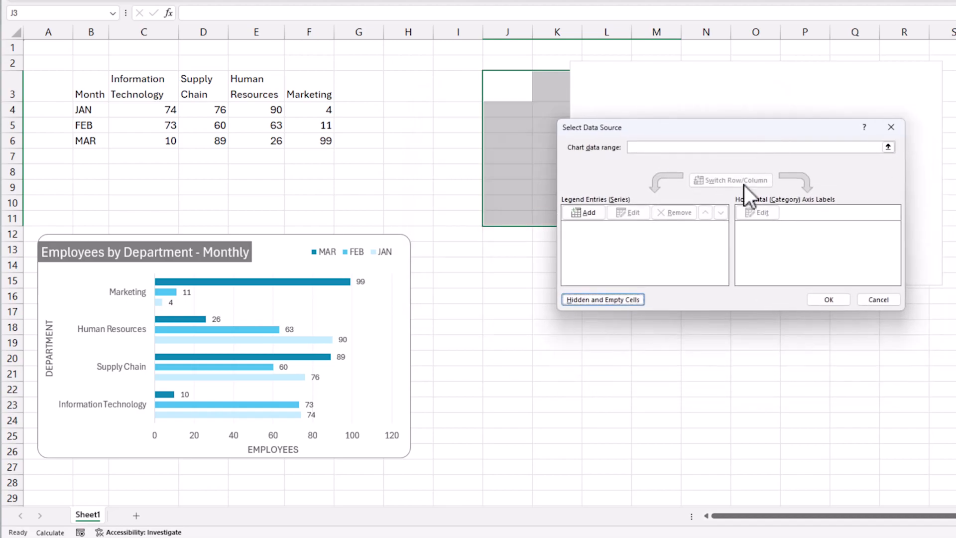
Step: Add a JAN series to the chart with its name from B4 and values from C4:F4
{"action": "left_click", "coordinate": [587, 213]}
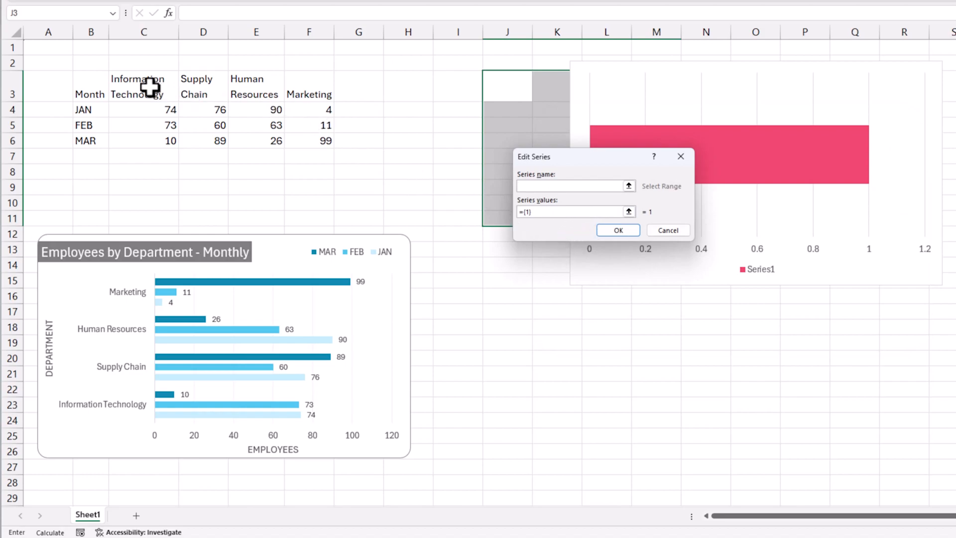
{"action": "left_click", "coordinate": [88, 111]}
{"action": "left_click", "coordinate": [629, 211]}
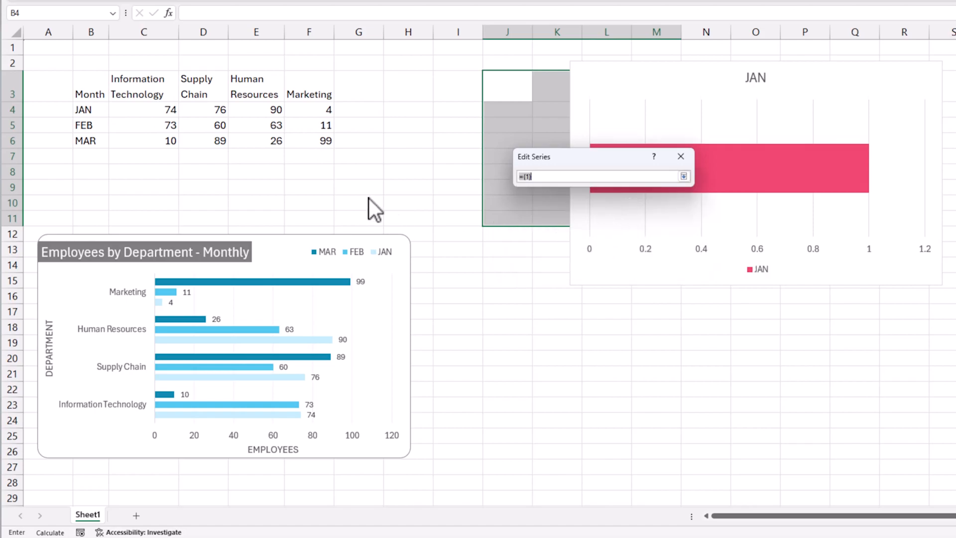
{"action": "left_click_drag", "start_coordinate": [149, 111], "coordinate": [310, 105]}
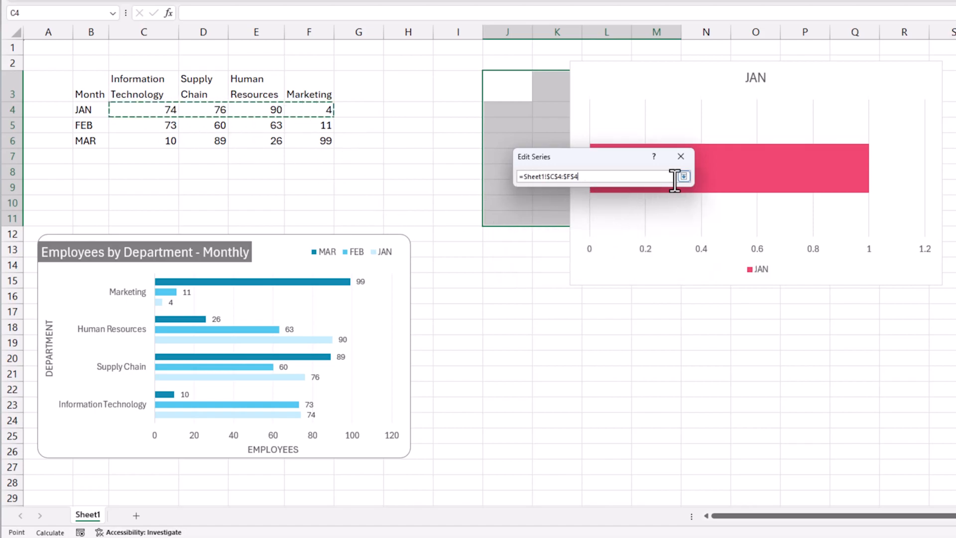
{"action": "left_click", "coordinate": [683, 176]}
{"action": "left_click", "coordinate": [618, 230]}
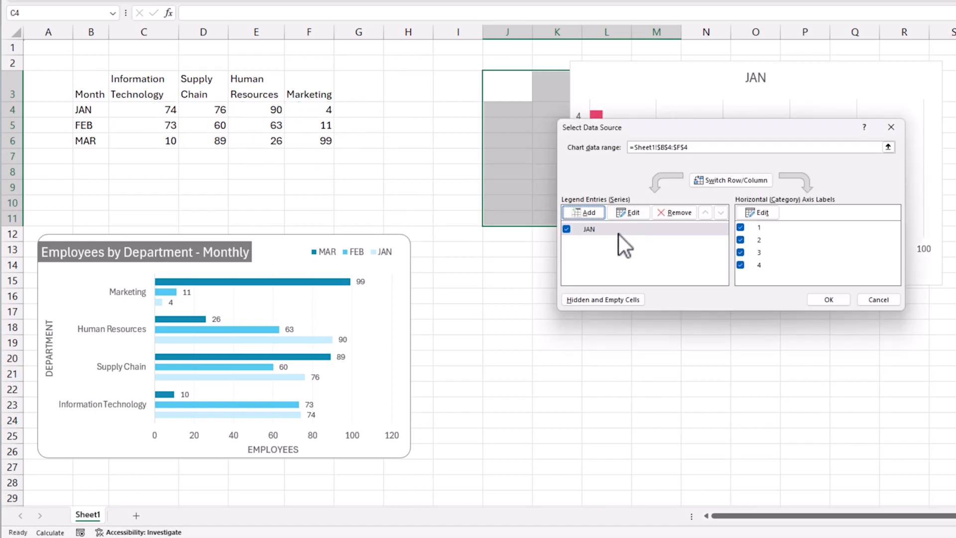
Step: Set the chart's horizontal axis labels to the department names in C3:F3 and move the dialog off the chart
{"action": "left_click", "coordinate": [757, 212]}
{"action": "left_click_drag", "start_coordinate": [149, 93], "coordinate": [307, 104]}
{"action": "left_click", "coordinate": [618, 215]}
{"action": "left_click_drag", "start_coordinate": [683, 125], "coordinate": [565, 279]}
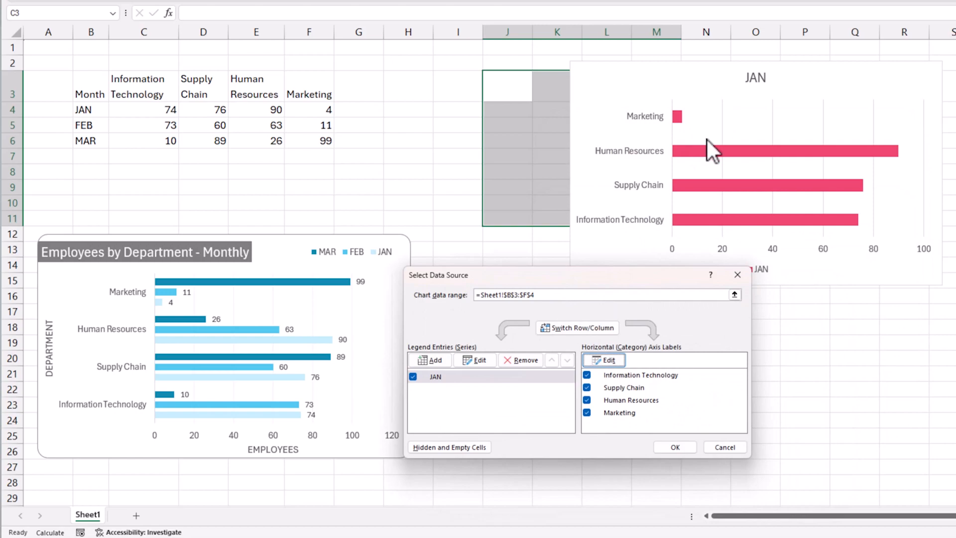
Step: Add a FEB series to the chart with its name from B5 and values from C5:F5
{"action": "left_click", "coordinate": [440, 361]}
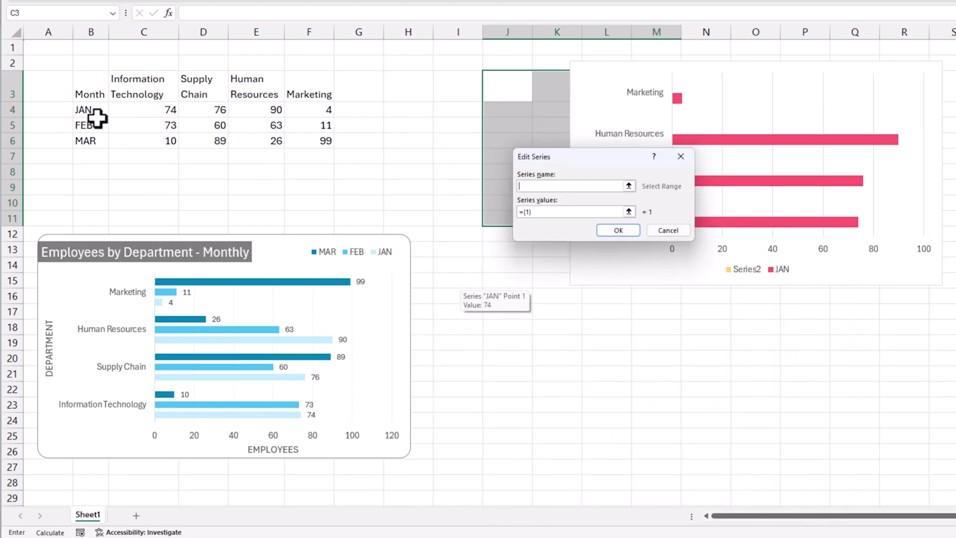
{"action": "left_click", "coordinate": [98, 123]}
{"action": "left_click_drag", "start_coordinate": [600, 213], "coordinate": [465, 205]}
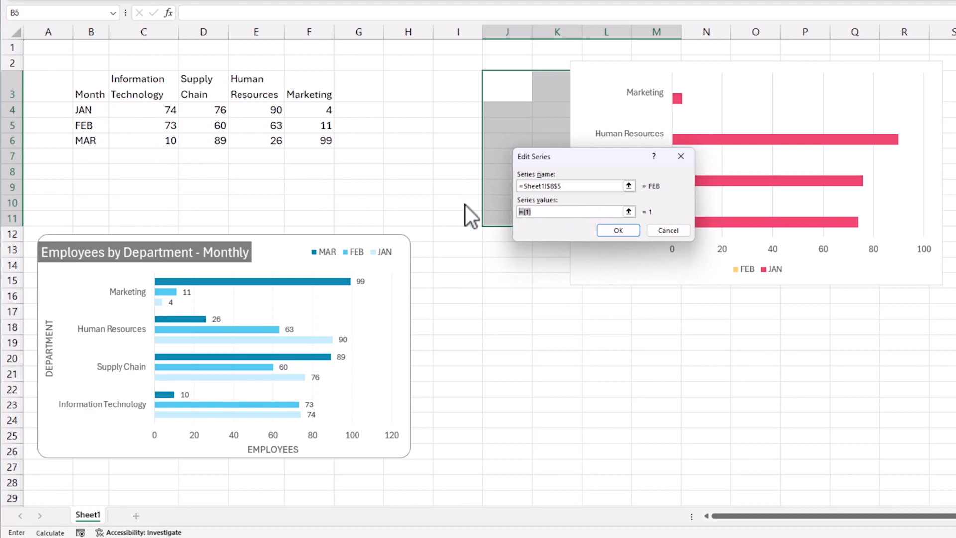
{"action": "left_click_drag", "start_coordinate": [170, 124], "coordinate": [302, 125]}
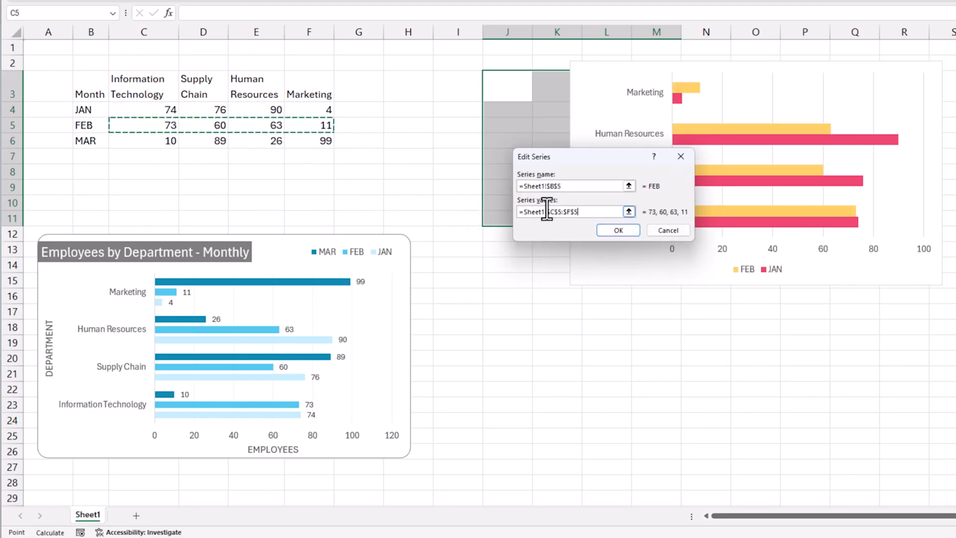
{"action": "left_click", "coordinate": [617, 230]}
Step: Assign the department headers C3:F3 as axis labels again for the FEB series
{"action": "left_click", "coordinate": [607, 361]}
{"action": "left_click", "coordinate": [149, 91]}
{"action": "left_click_drag", "start_coordinate": [149, 91], "coordinate": [314, 93]}
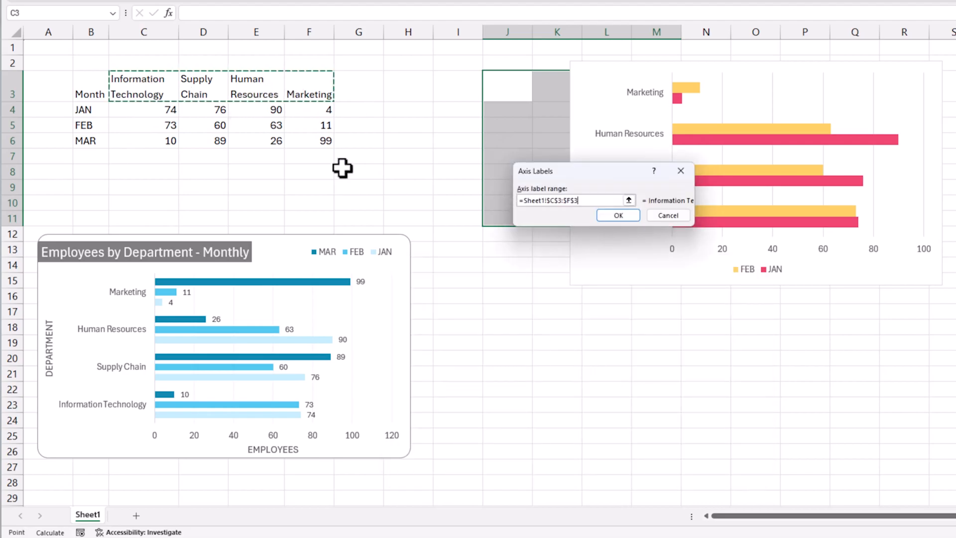
{"action": "left_click", "coordinate": [634, 217]}
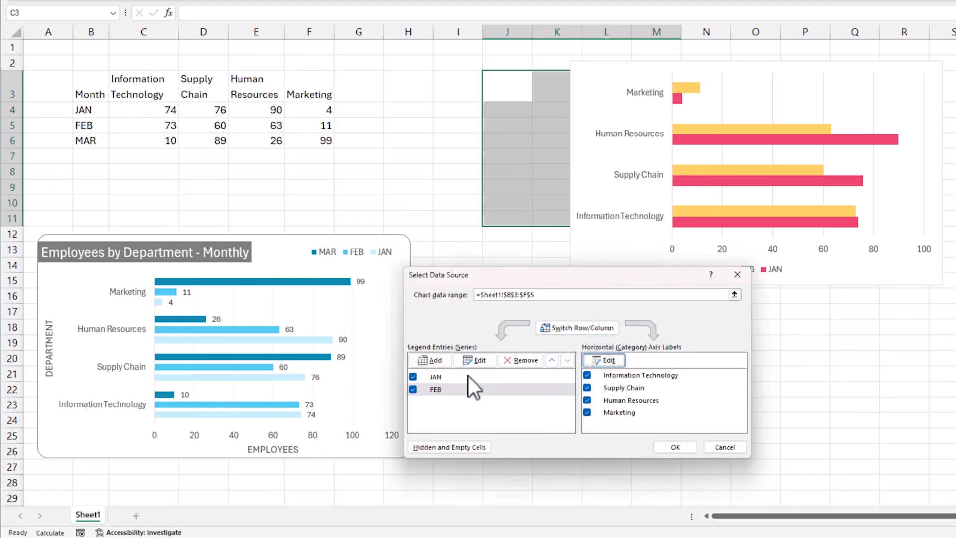
Step: Add a MAR series to the chart with its name from B6 and values from C6:F6
{"action": "left_click", "coordinate": [438, 361]}
{"action": "left_click", "coordinate": [107, 142]}
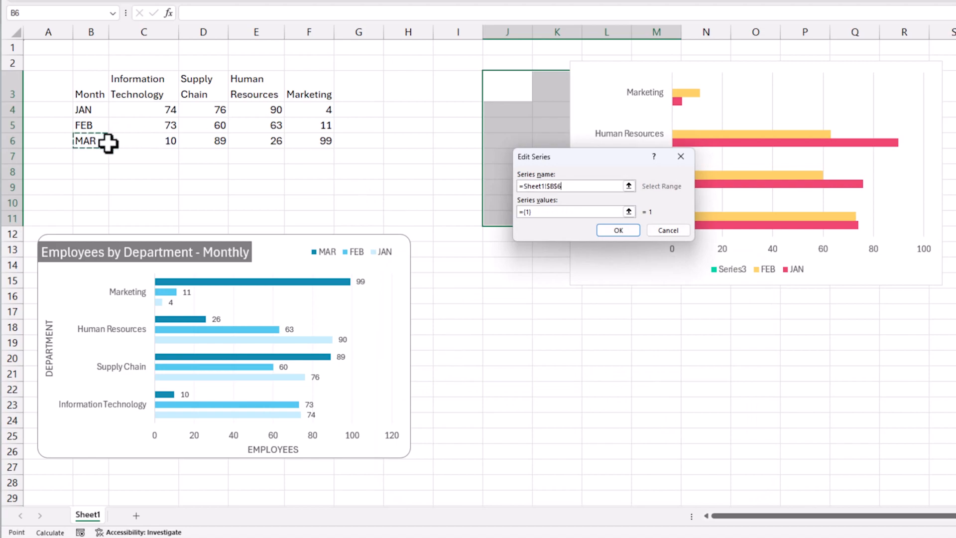
{"action": "left_click_drag", "start_coordinate": [533, 210], "coordinate": [486, 213]}
{"action": "key", "text": "BackSpace"}
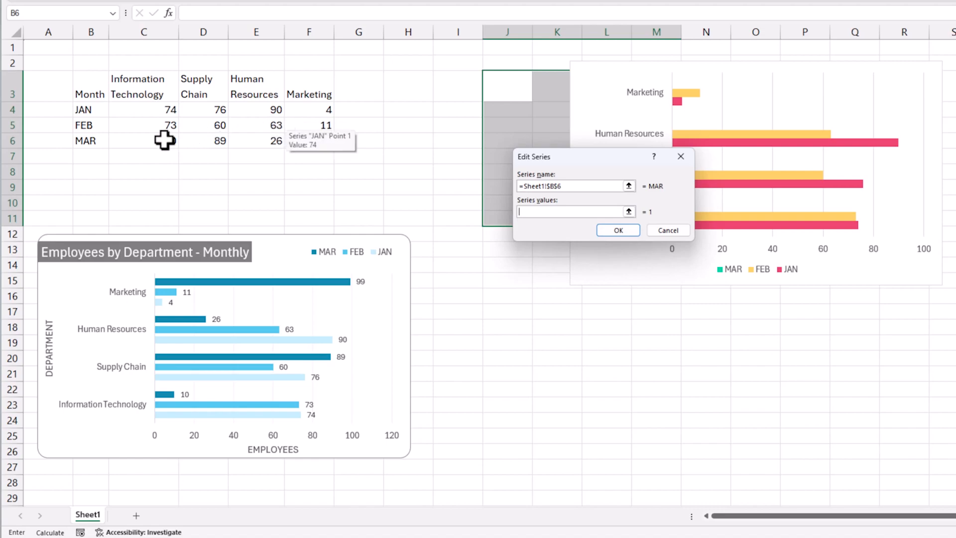
{"action": "left_click_drag", "start_coordinate": [164, 141], "coordinate": [311, 141]}
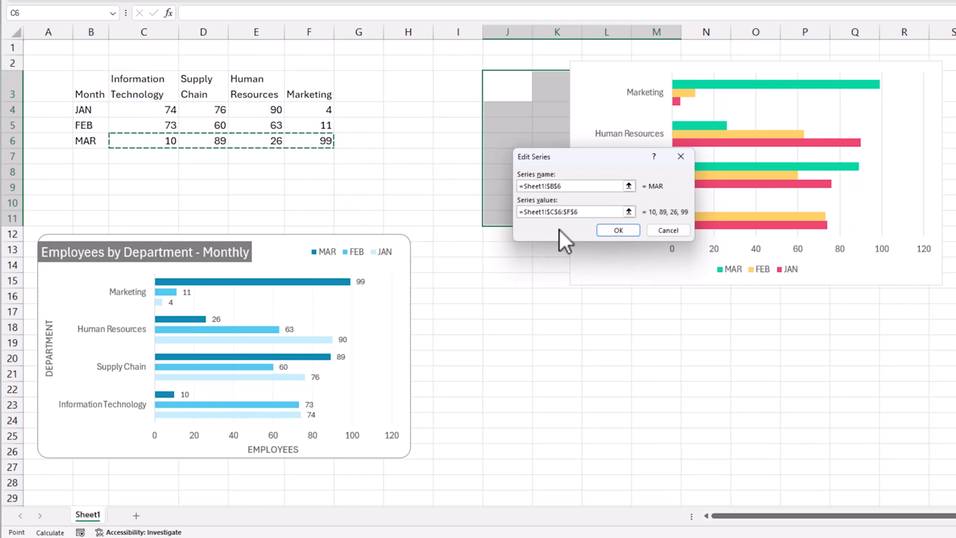
{"action": "left_click", "coordinate": [617, 230]}
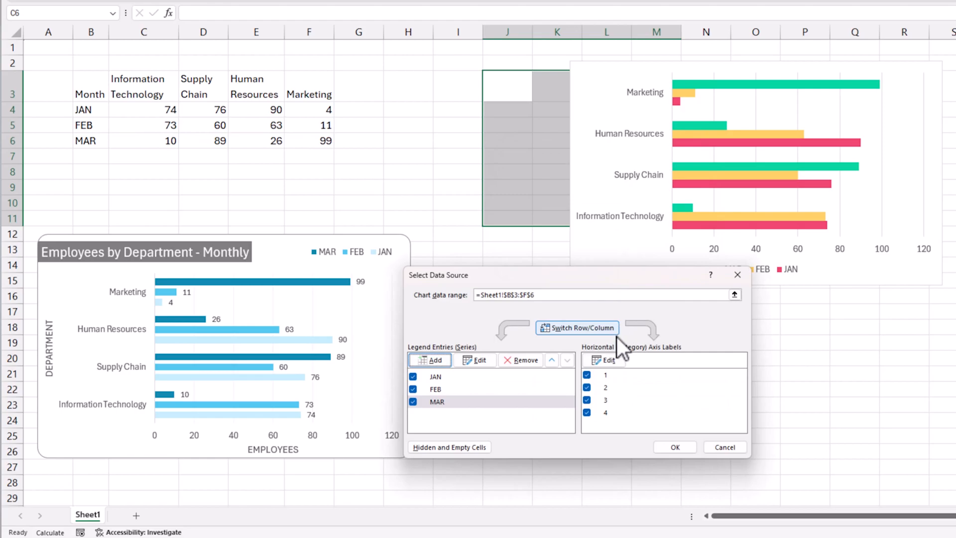
Step: Reassign the department headers C3:F3 as the category axis labels for the MAR series
{"action": "left_click", "coordinate": [616, 357]}
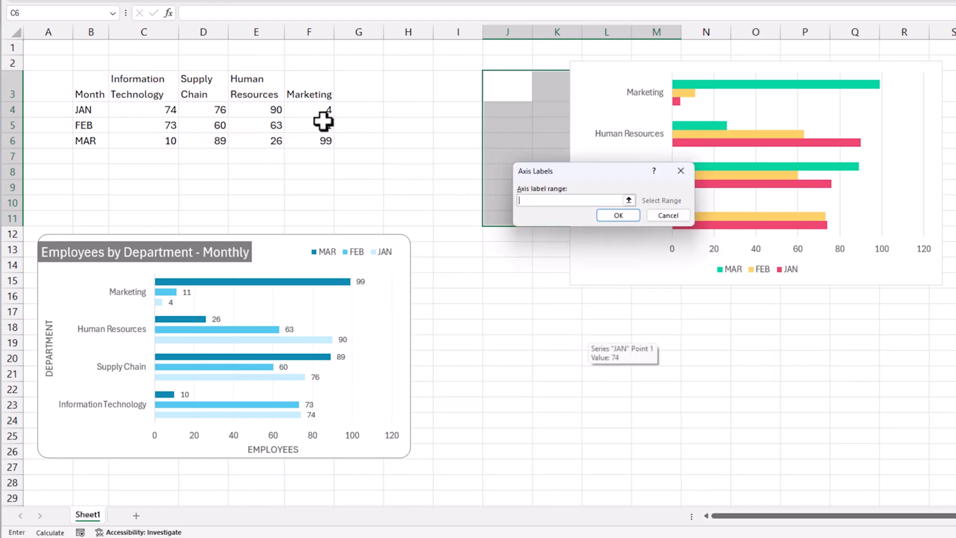
{"action": "left_click_drag", "start_coordinate": [133, 85], "coordinate": [295, 94]}
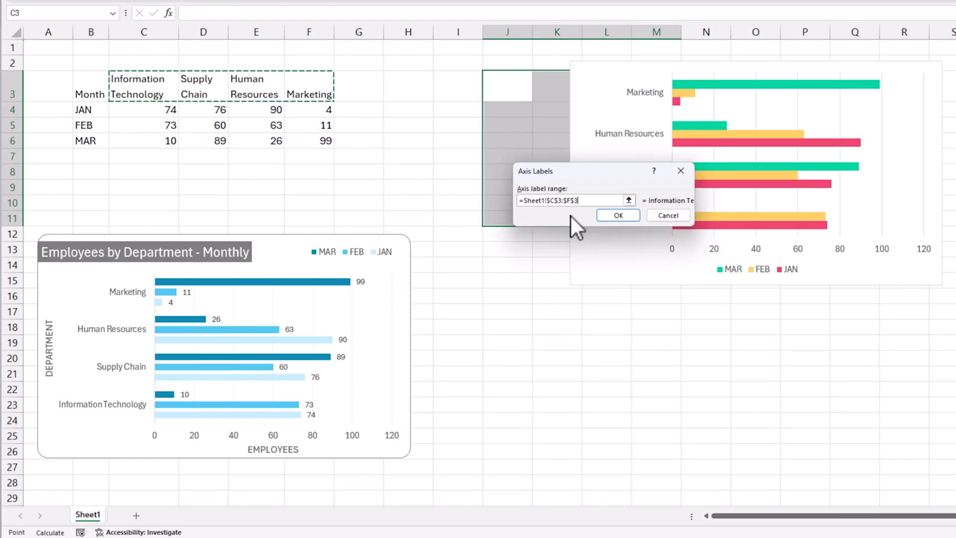
{"action": "left_click", "coordinate": [604, 217]}
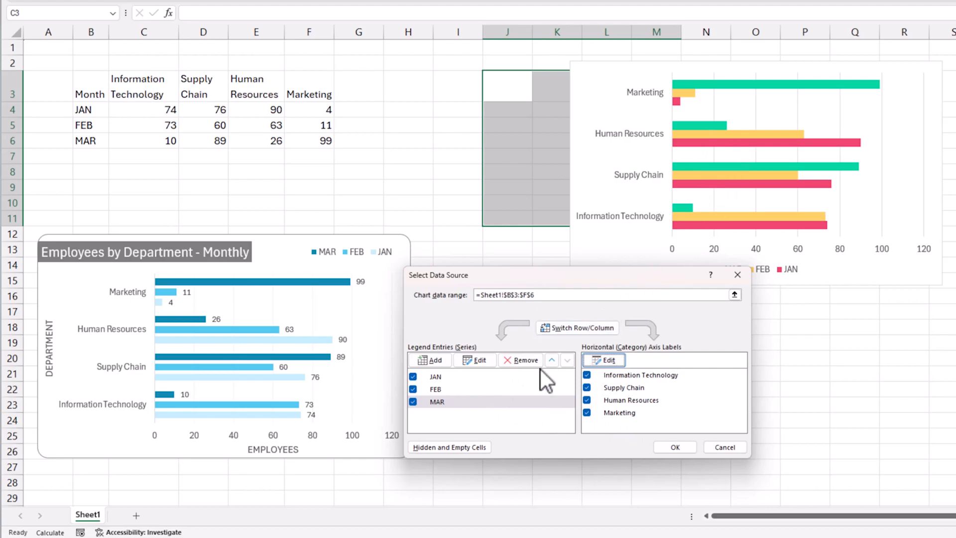
Step: Review the JAN, FEB and MAR series entries and check the JAN series' name and value references
{"action": "left_click", "coordinate": [446, 375]}
{"action": "left_click", "coordinate": [440, 390]}
{"action": "left_click", "coordinate": [444, 402]}
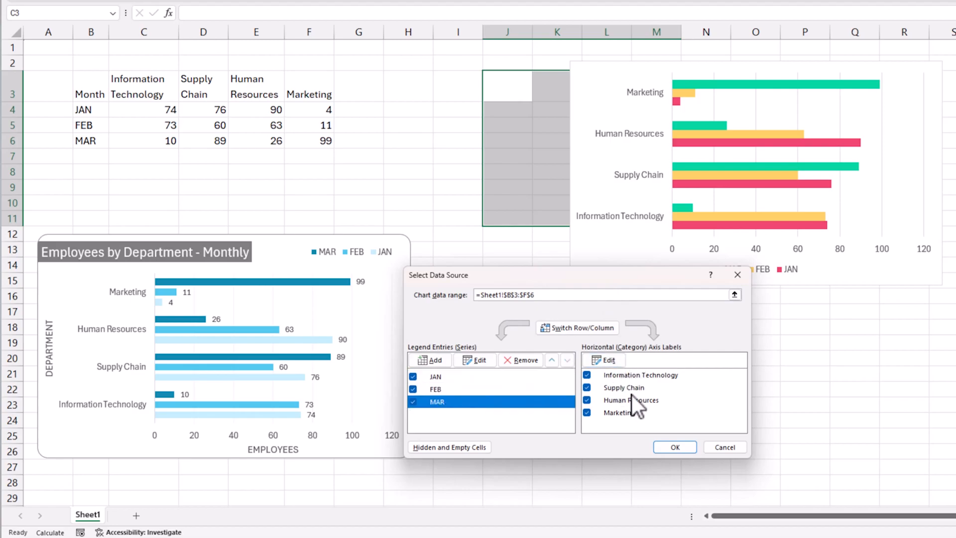
{"action": "left_click", "coordinate": [468, 377]}
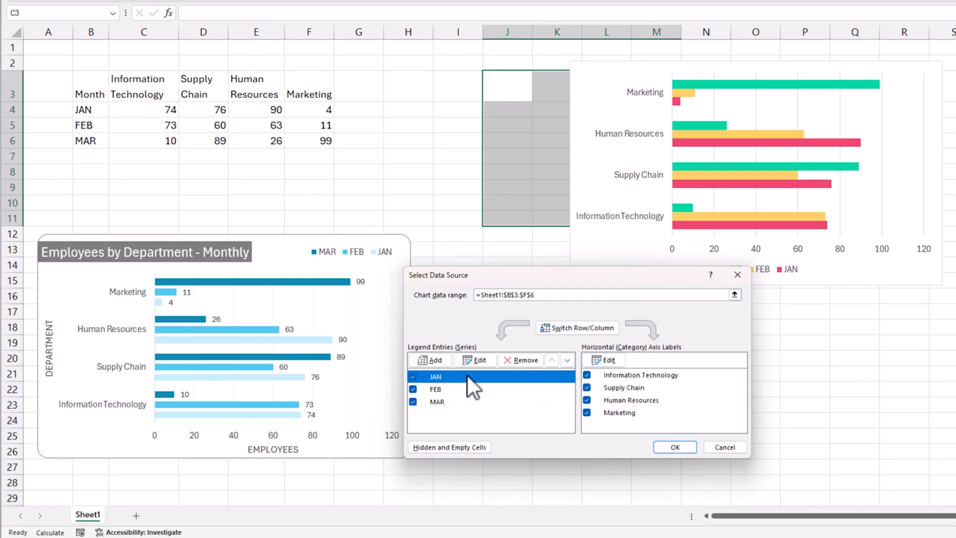
{"action": "left_click", "coordinate": [471, 364]}
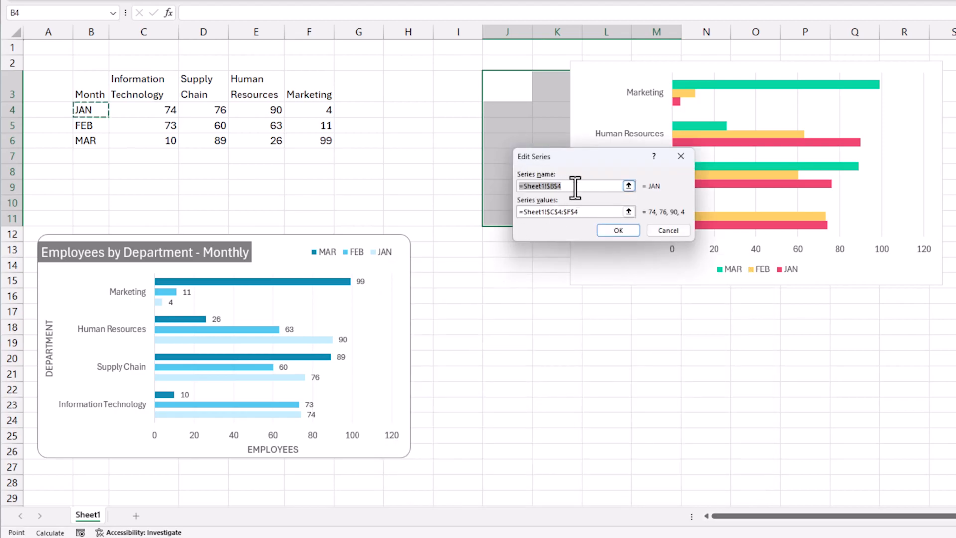
{"action": "left_click", "coordinate": [570, 185]}
{"action": "left_click", "coordinate": [594, 214]}
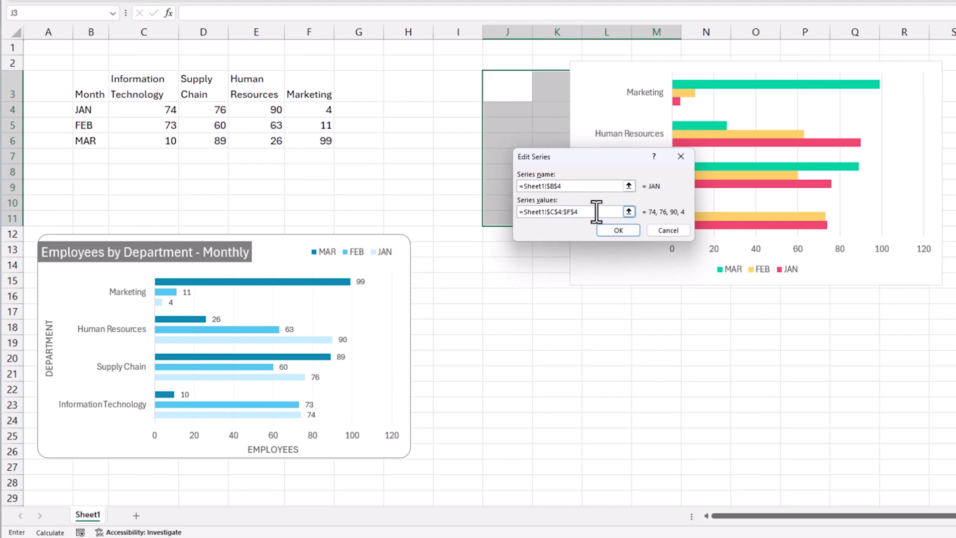
{"action": "left_click_drag", "start_coordinate": [596, 211], "coordinate": [518, 210]}
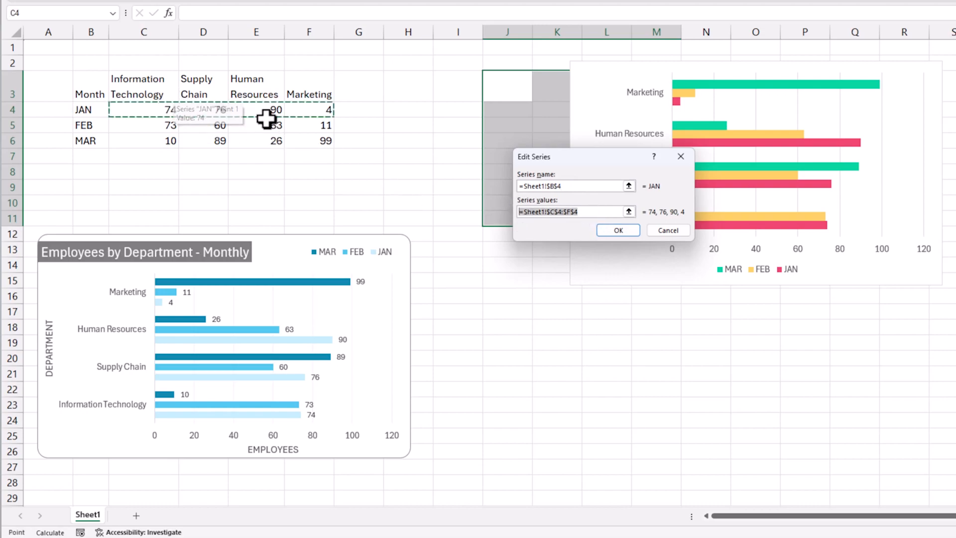
{"action": "left_click", "coordinate": [628, 229]}
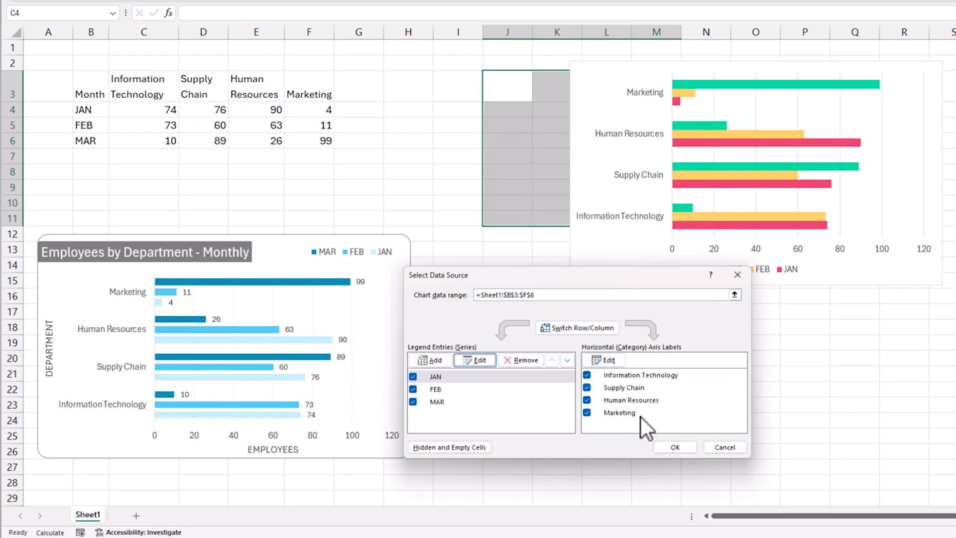
Step: Accept the chart's data source and move the chart left so that it starts in column J
{"action": "left_click", "coordinate": [669, 447]}
{"action": "left_click_drag", "start_coordinate": [602, 74], "coordinate": [548, 88]}
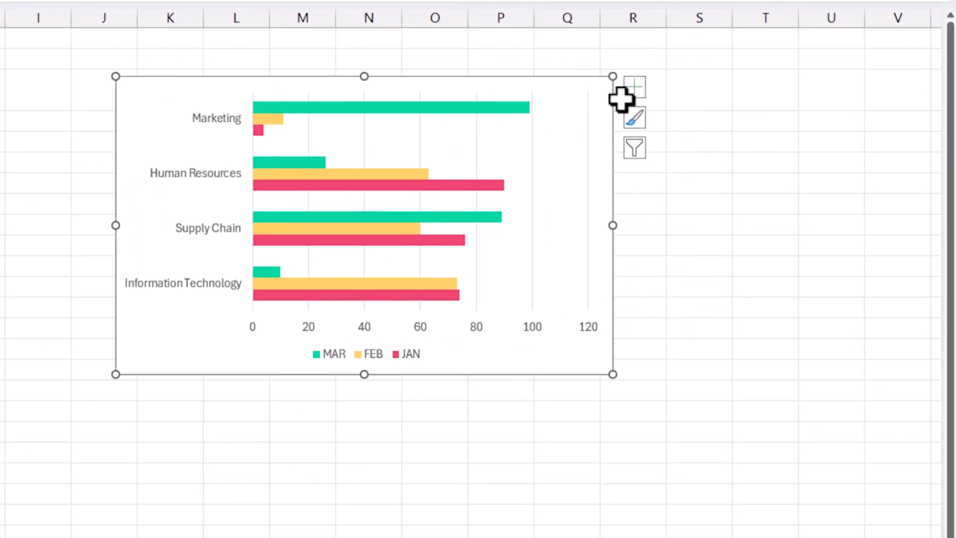
Step: Add a chart title reading "Employees by Month - Department Comparison"
{"action": "left_click", "coordinate": [633, 91]}
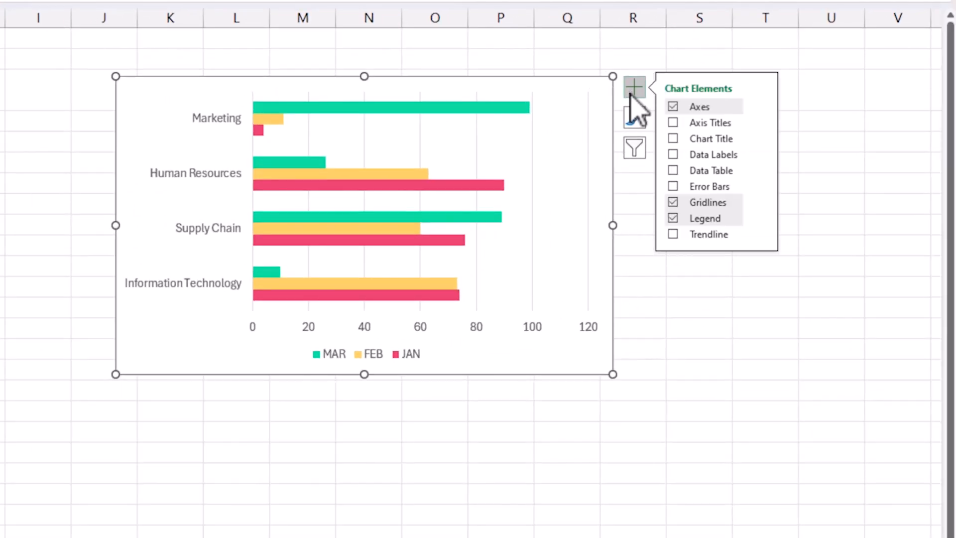
{"action": "left_click", "coordinate": [673, 138]}
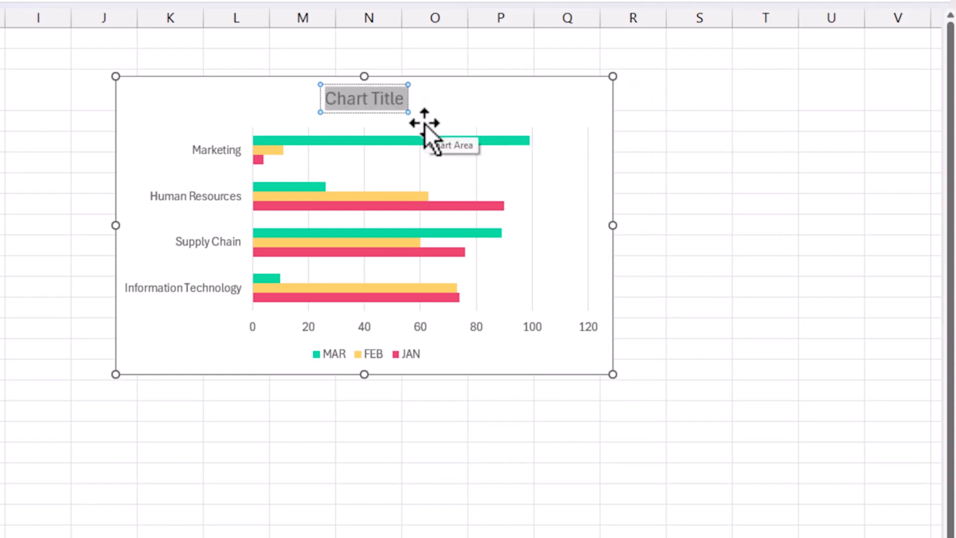
{"action": "type", "text": "Employees"}
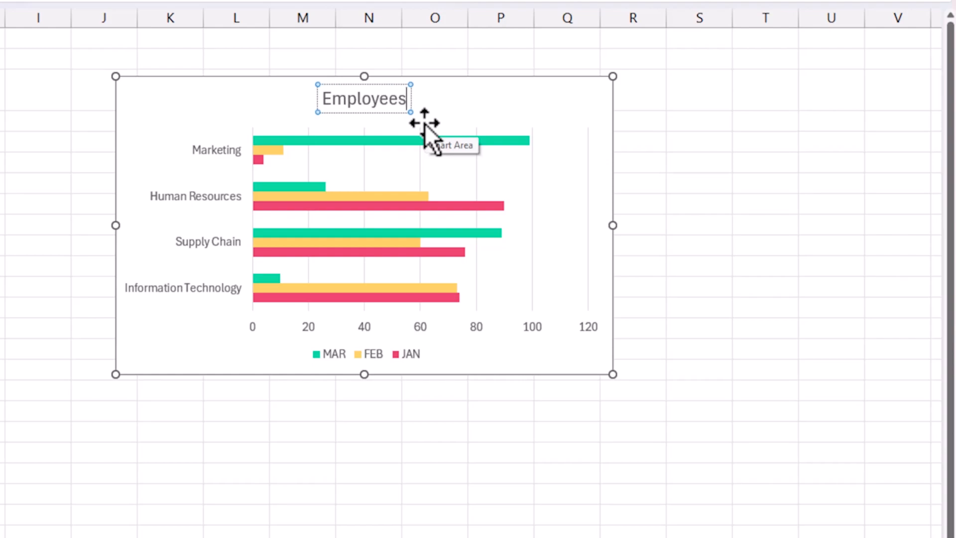
{"action": "type", "text": " by Month - Department Comparison"}
Step: Format the chart title with a dark gray fill and white text
{"action": "triple_click", "coordinate": [291, 99]}
{"action": "left_click", "coordinate": [50, 9]}
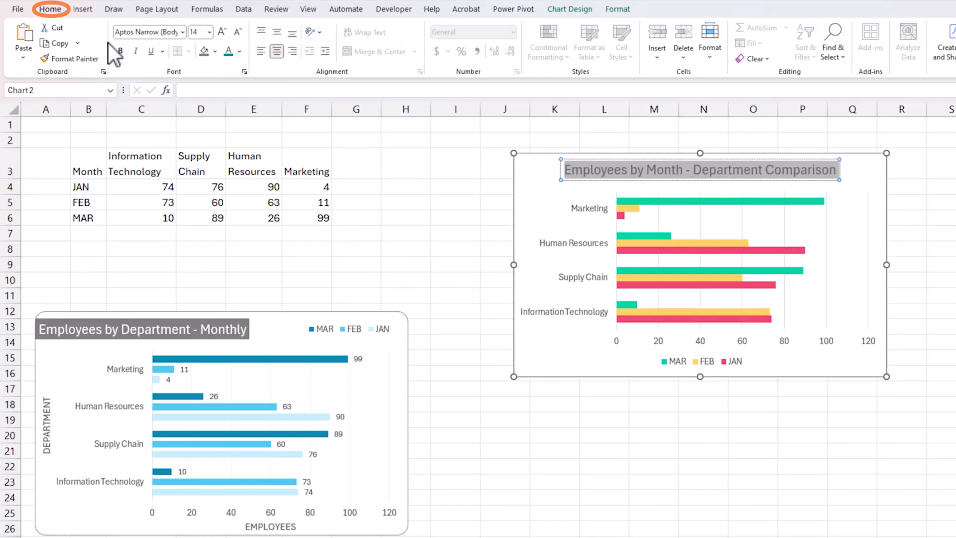
{"action": "left_click", "coordinate": [204, 51]}
{"action": "left_click", "coordinate": [240, 52]}
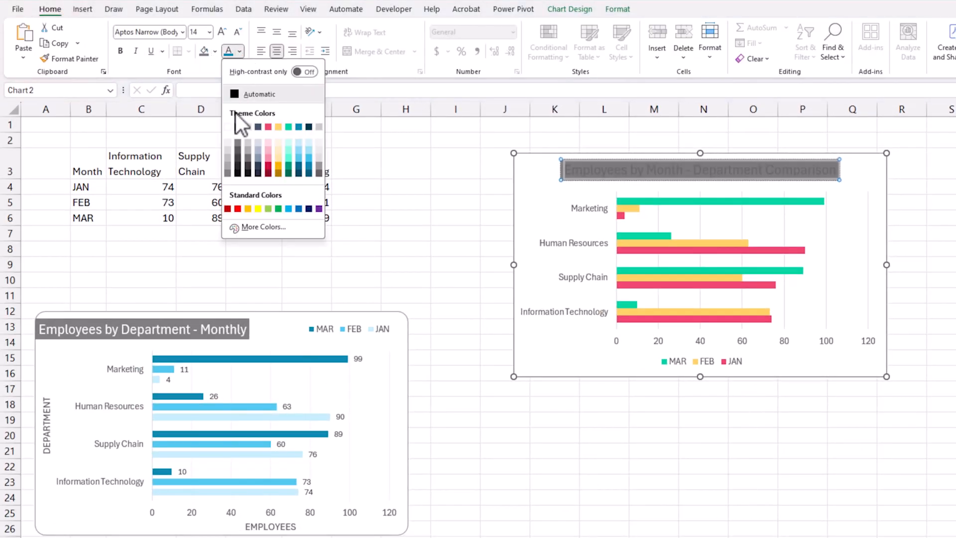
{"action": "left_click", "coordinate": [229, 127]}
{"action": "left_click", "coordinate": [729, 180]}
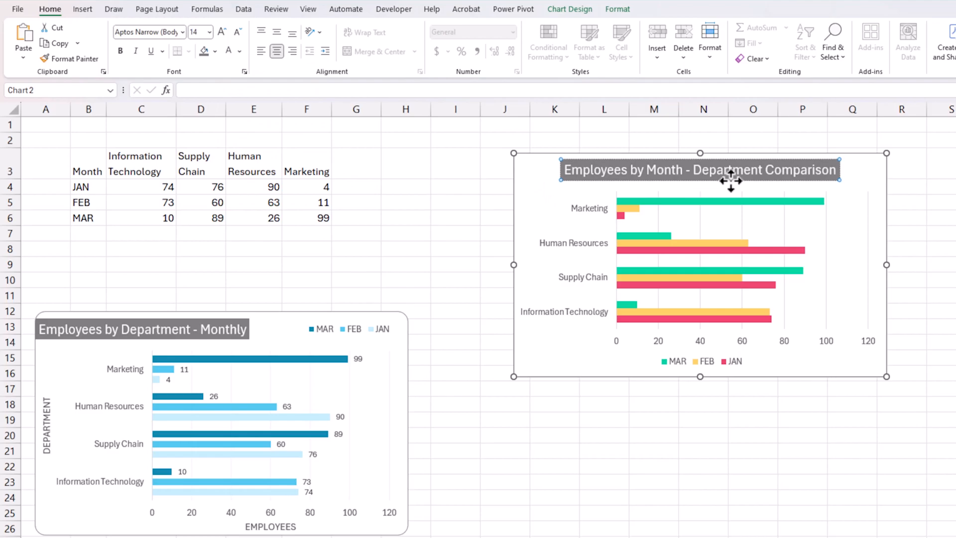
Step: Reduce the chart title's font size by one step and move the title to the chart's upper-left corner
{"action": "triple_click", "coordinate": [606, 179]}
{"action": "left_click", "coordinate": [238, 33]}
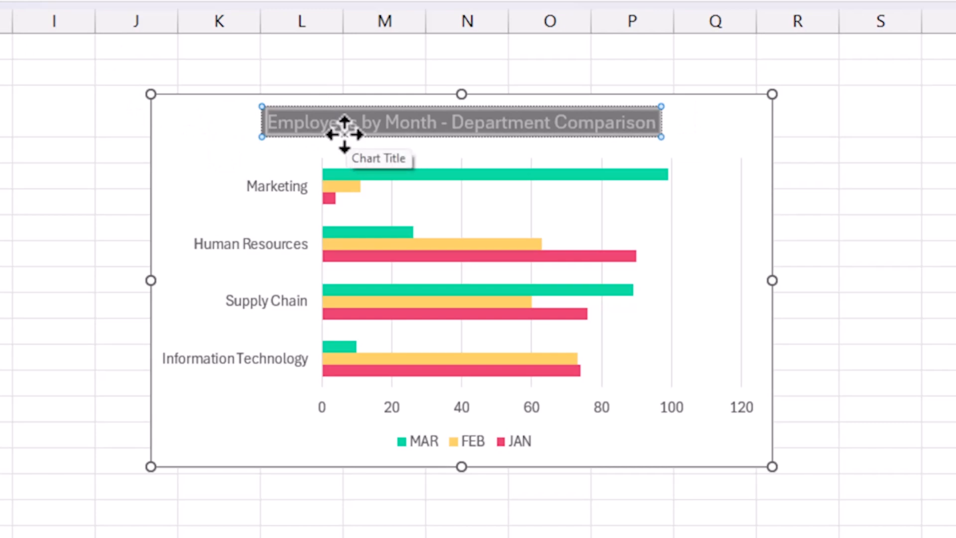
{"action": "left_click_drag", "start_coordinate": [344, 133], "coordinate": [219, 139]}
{"action": "left_click", "coordinate": [385, 532]}
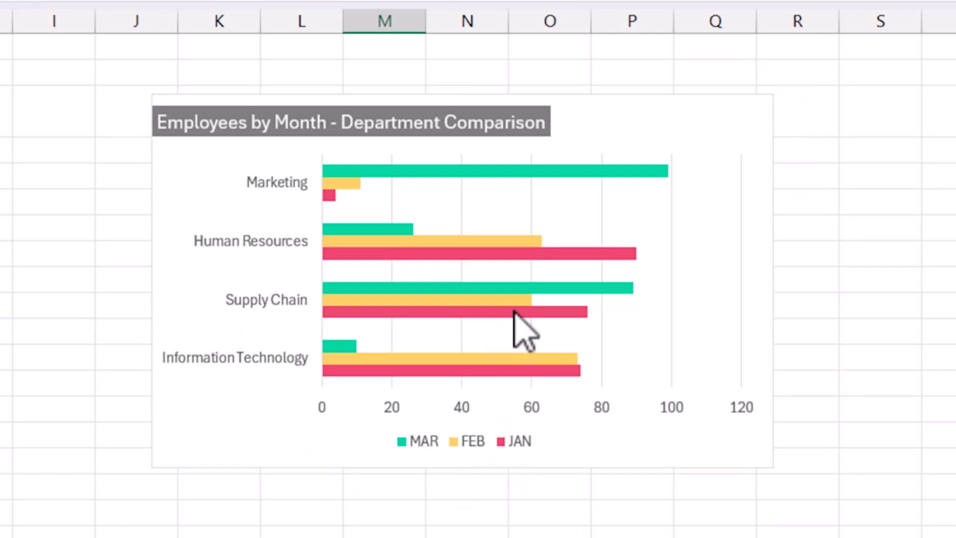
Step: Set the legend position to Top and move the legend into the chart's upper-right corner, level with the title
{"action": "right_click", "coordinate": [515, 445]}
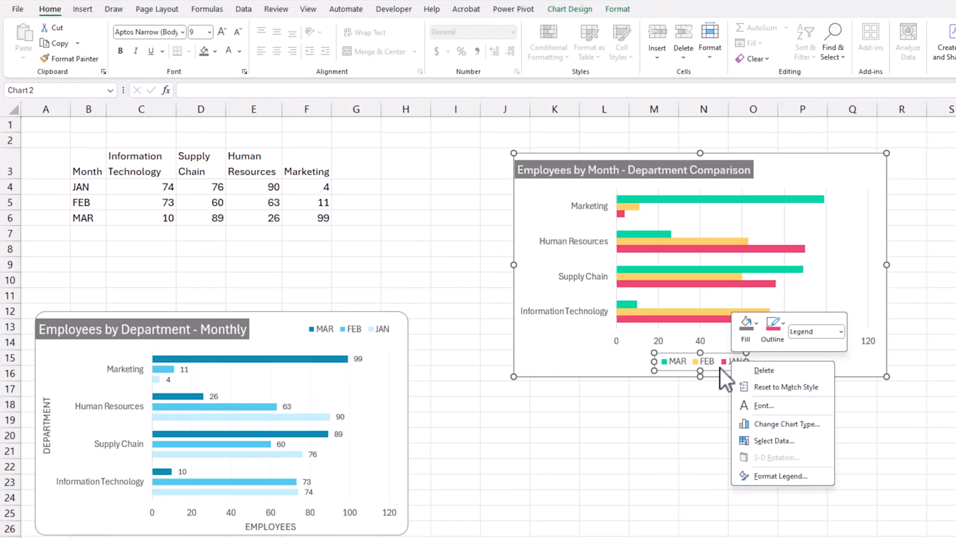
{"action": "left_click", "coordinate": [736, 361]}
{"action": "left_click", "coordinate": [735, 361]}
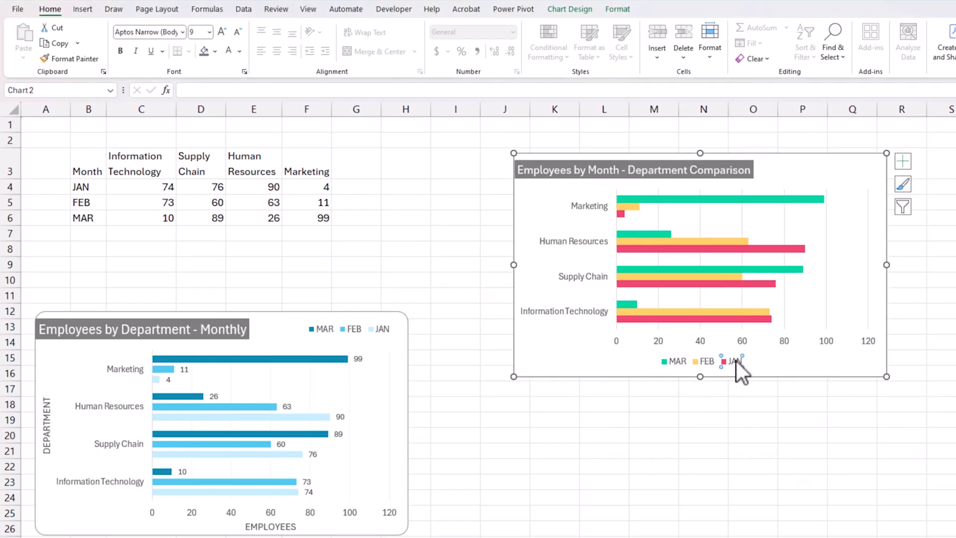
{"action": "left_click", "coordinate": [743, 398]}
{"action": "left_click", "coordinate": [742, 362]}
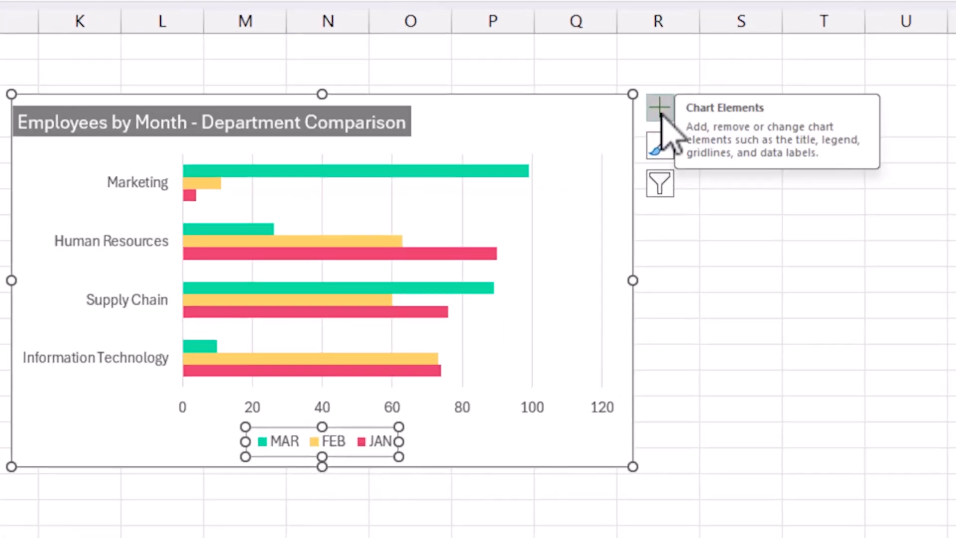
{"action": "left_click", "coordinate": [904, 164]}
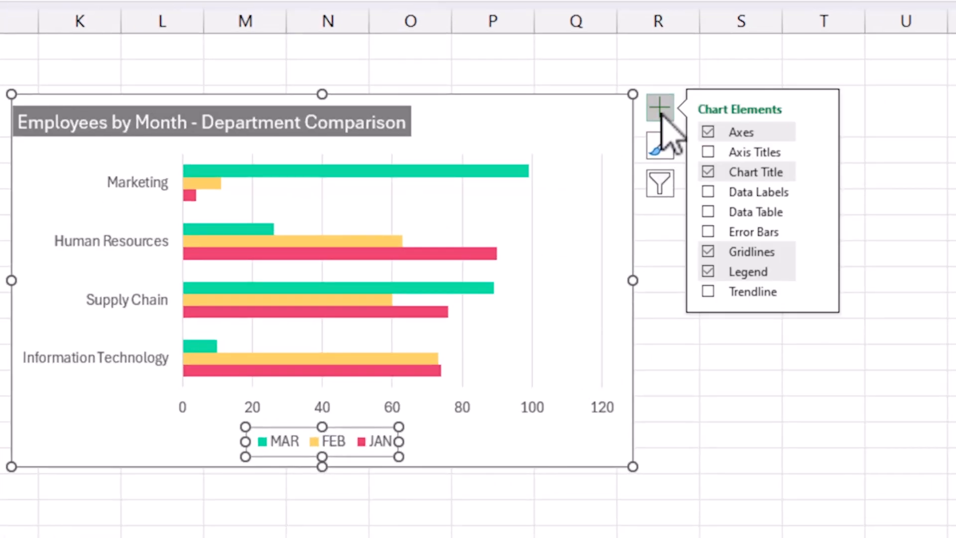
{"action": "left_click", "coordinate": [818, 272]}
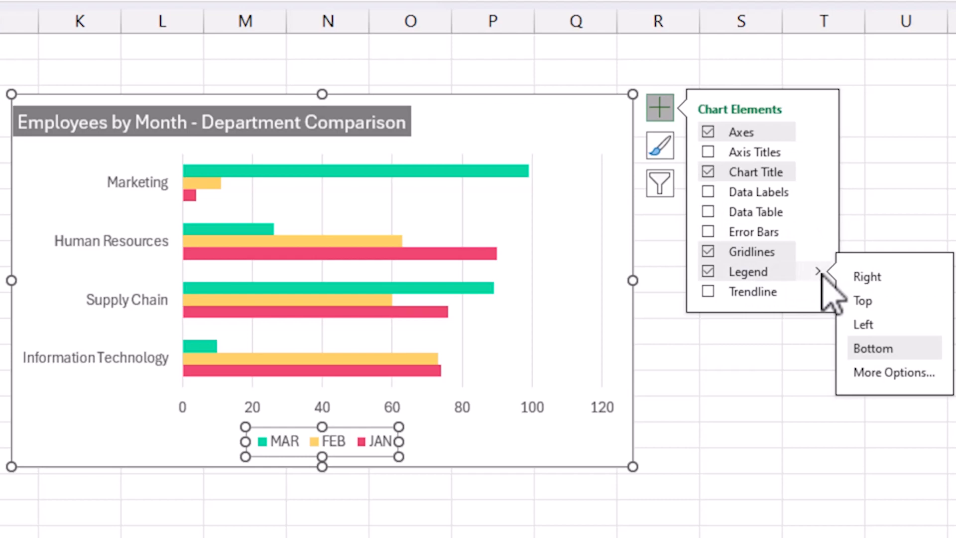
{"action": "left_click", "coordinate": [860, 301]}
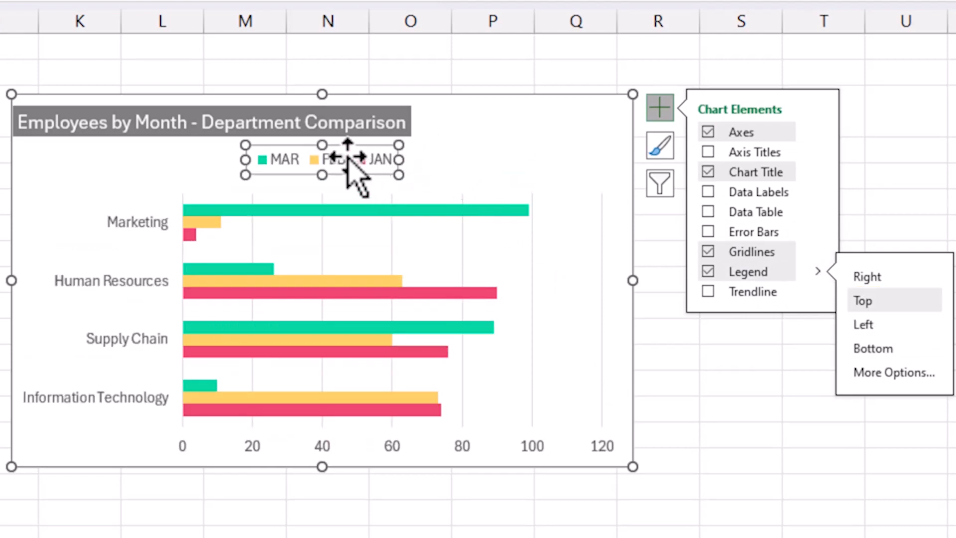
{"action": "left_click_drag", "start_coordinate": [361, 171], "coordinate": [582, 154]}
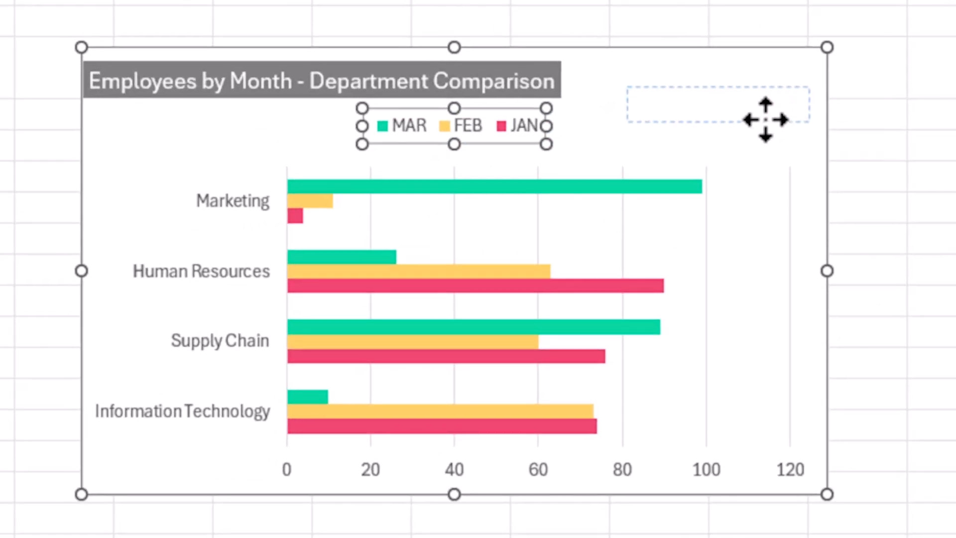
{"action": "left_click_drag", "start_coordinate": [765, 119], "coordinate": [764, 100]}
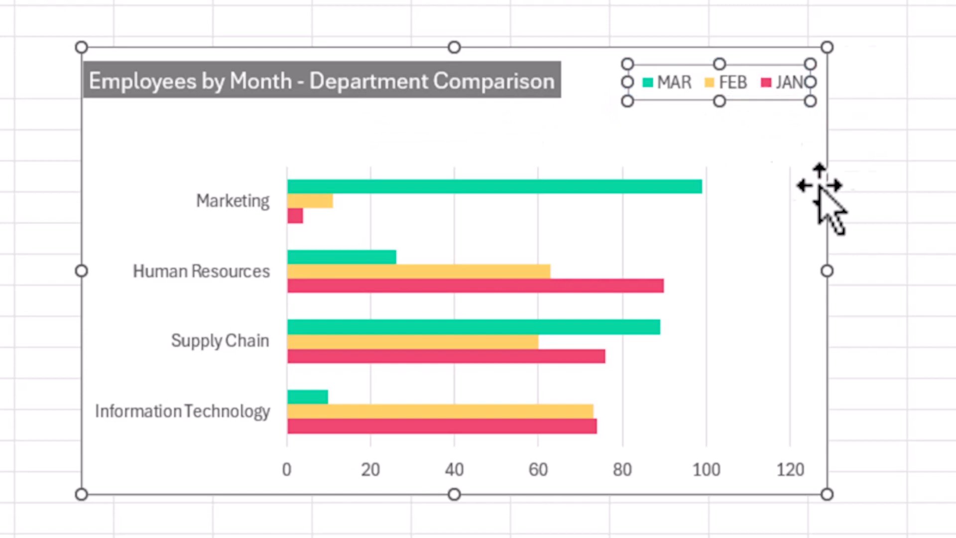
Step: Extend the plot area upward to fill the empty space below the title and legend
{"action": "left_click", "coordinate": [794, 160]}
{"action": "left_click", "coordinate": [497, 178]}
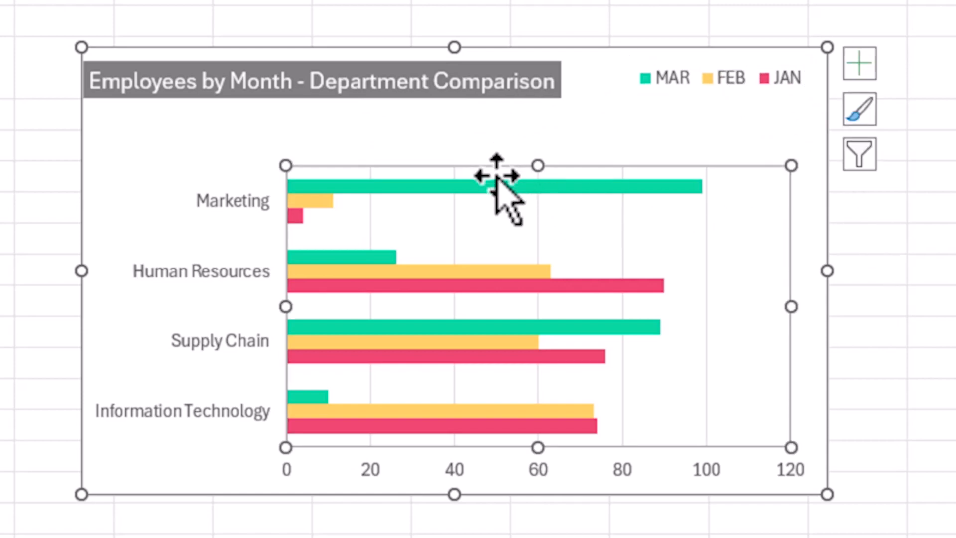
{"action": "left_click_drag", "start_coordinate": [536, 154], "coordinate": [542, 125]}
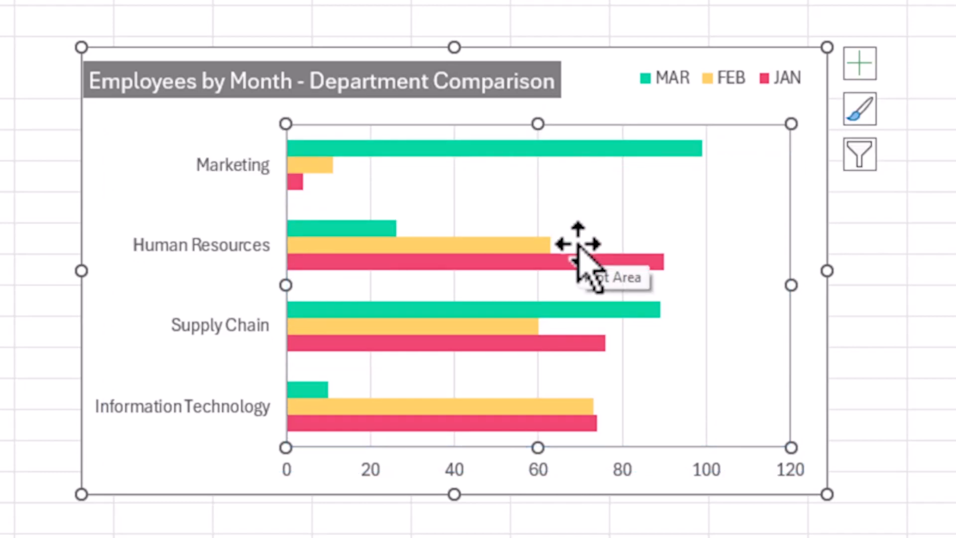
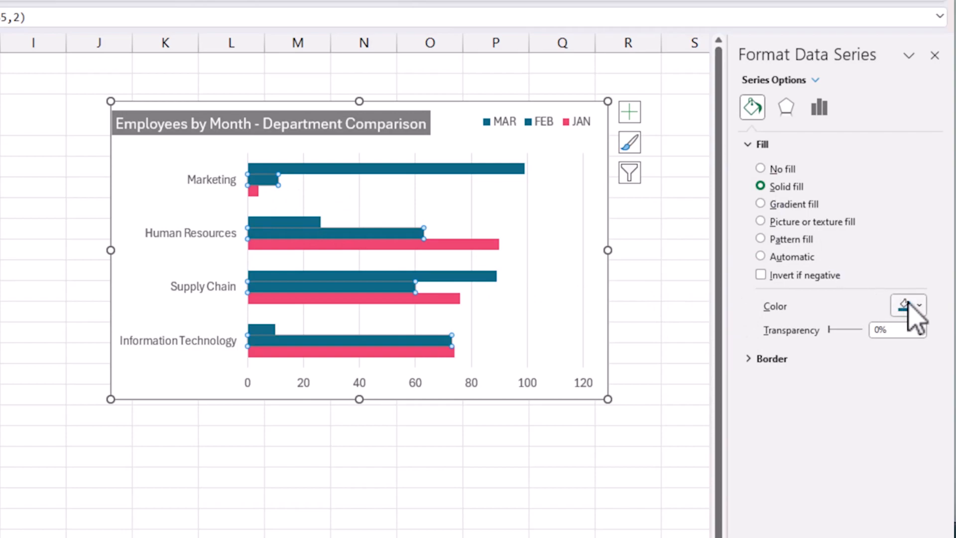
Step: Change the fill color of the FEB bars to a light blue theme color
{"action": "left_click", "coordinate": [906, 304]}
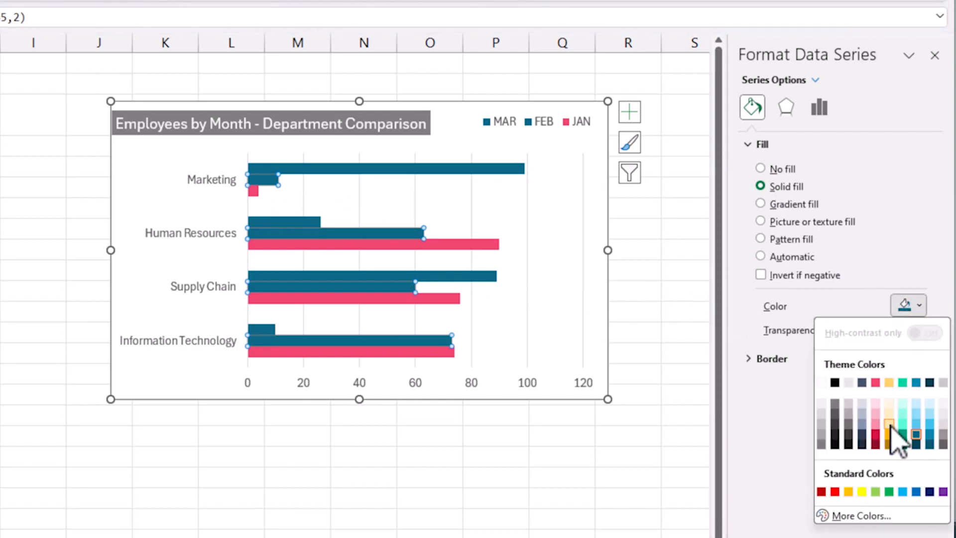
{"action": "left_click", "coordinate": [916, 426]}
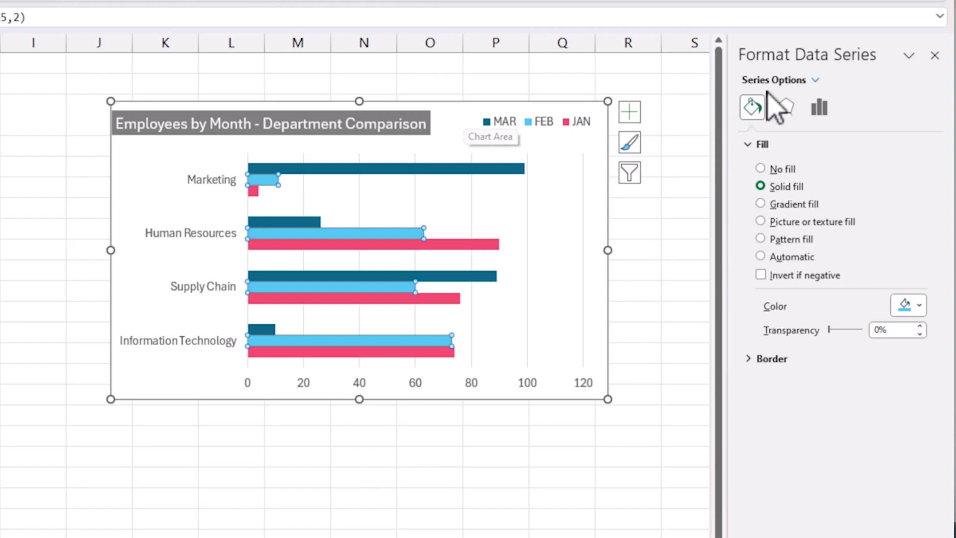
Step: Fill the JAN bars with a solid, very light blue theme color, paler than the FEB bars
{"action": "left_click", "coordinate": [816, 80]}
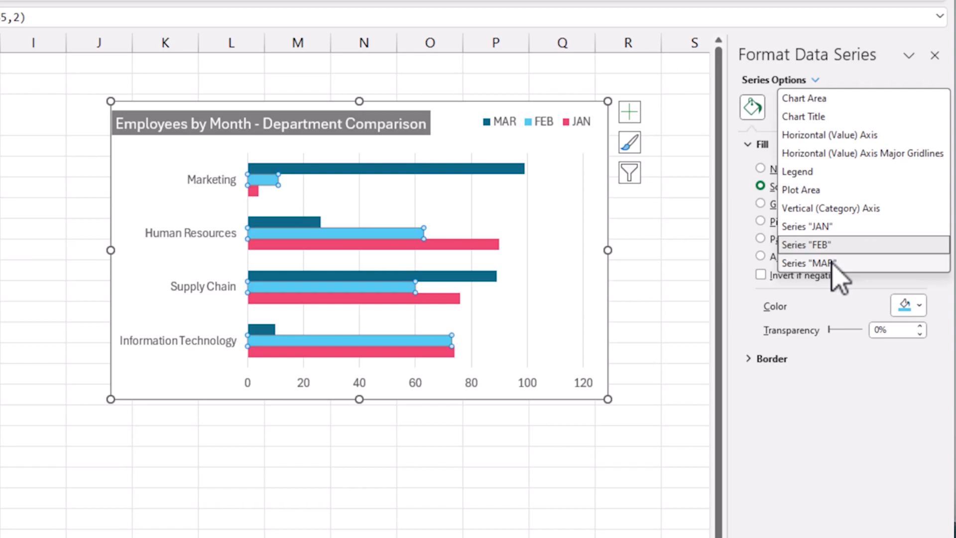
{"action": "left_click", "coordinate": [832, 226]}
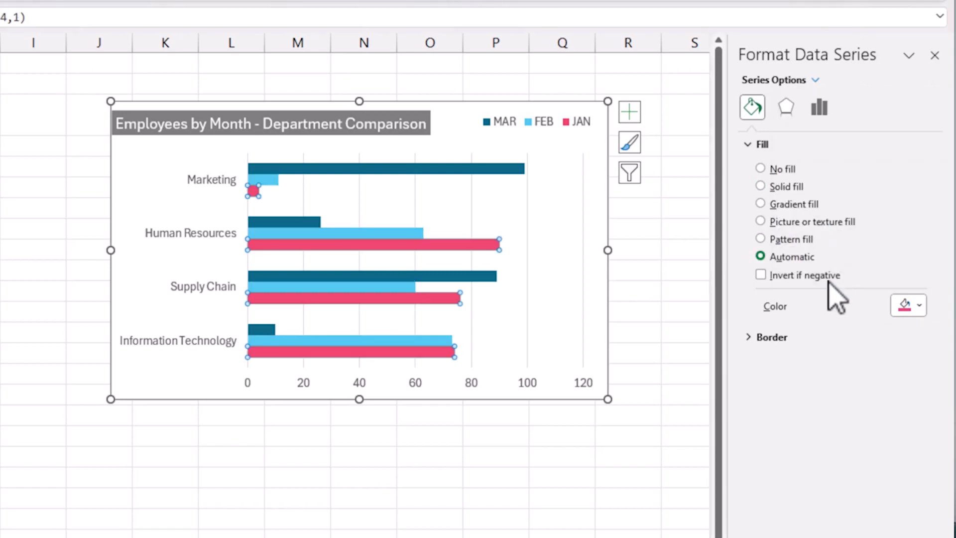
{"action": "left_click", "coordinate": [796, 188]}
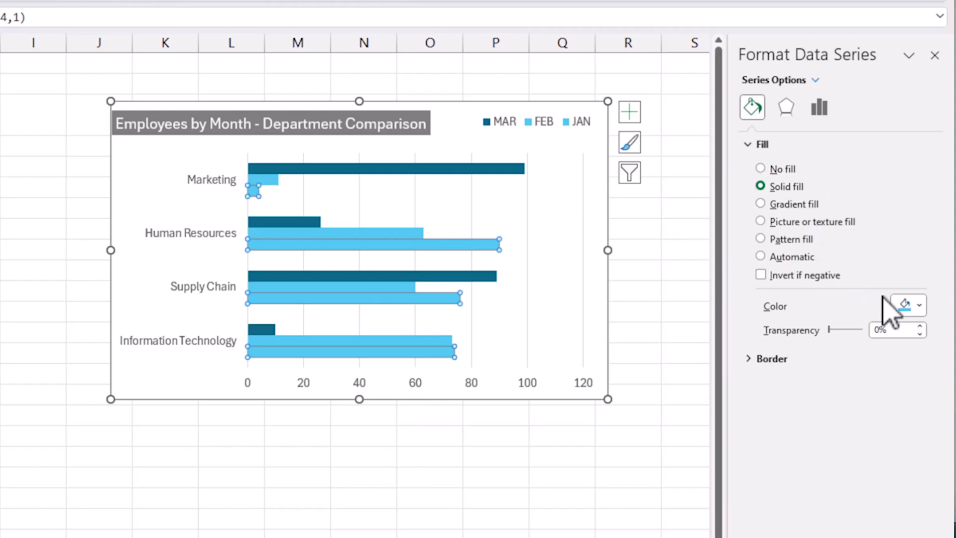
{"action": "left_click", "coordinate": [913, 305]}
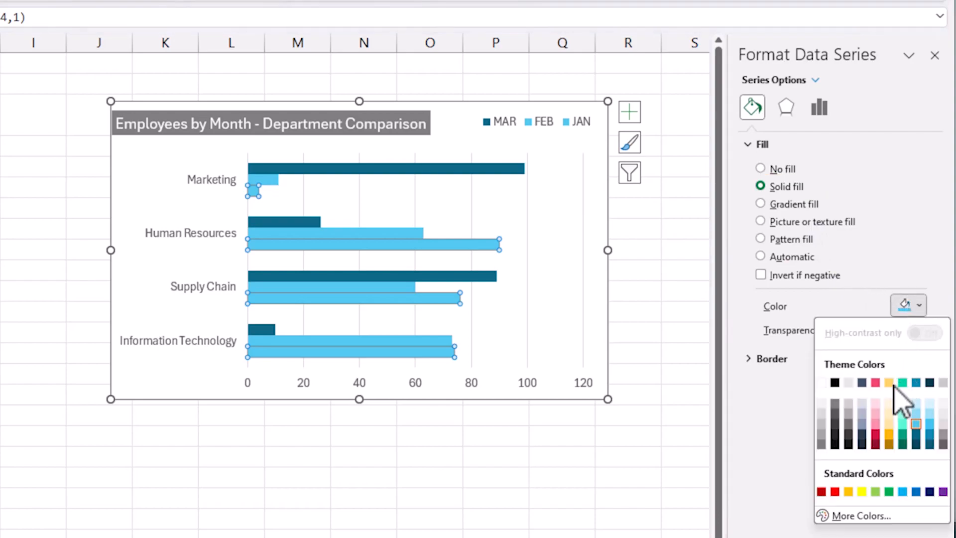
{"action": "left_click", "coordinate": [918, 412]}
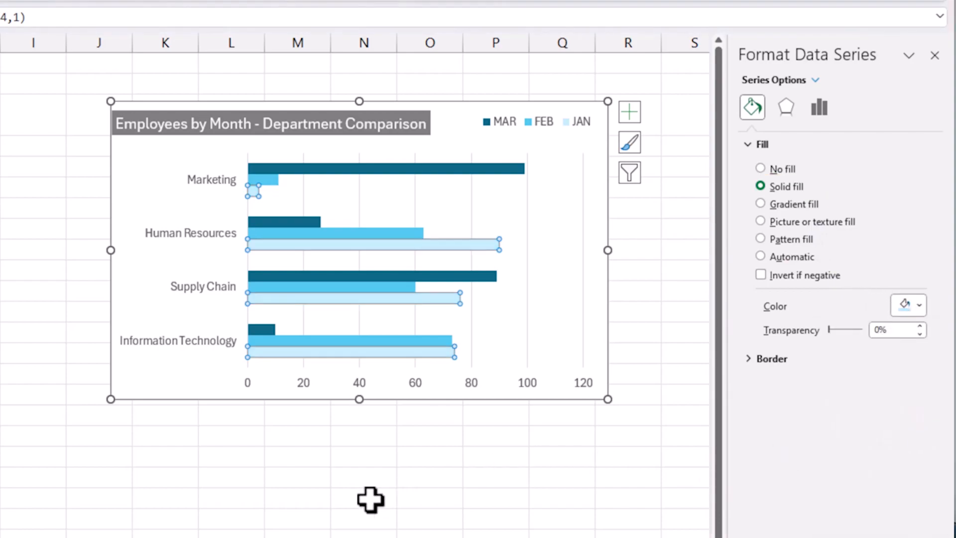
{"action": "left_click", "coordinate": [303, 489]}
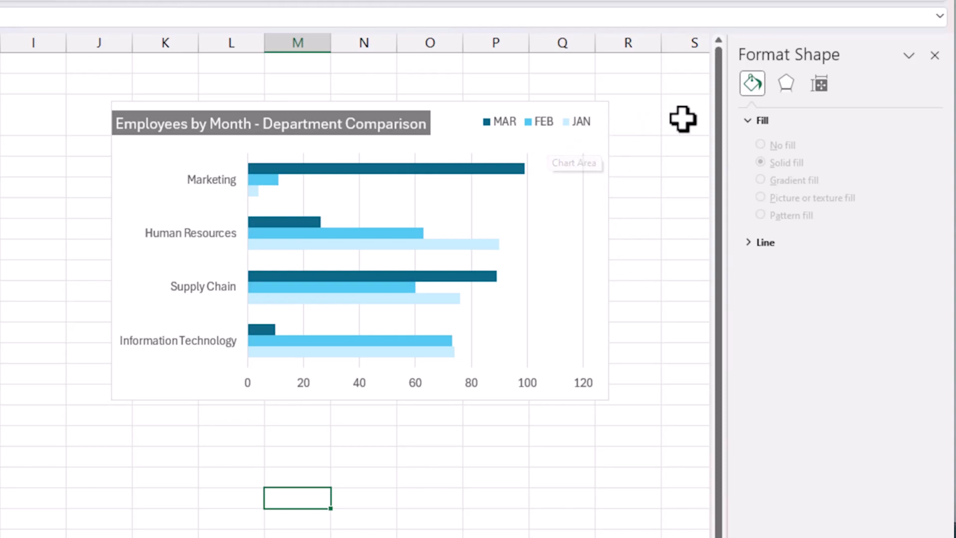
Step: Reopen the formatting options for the chart area and view the list of chart elements available for formatting
{"action": "left_click", "coordinate": [934, 56]}
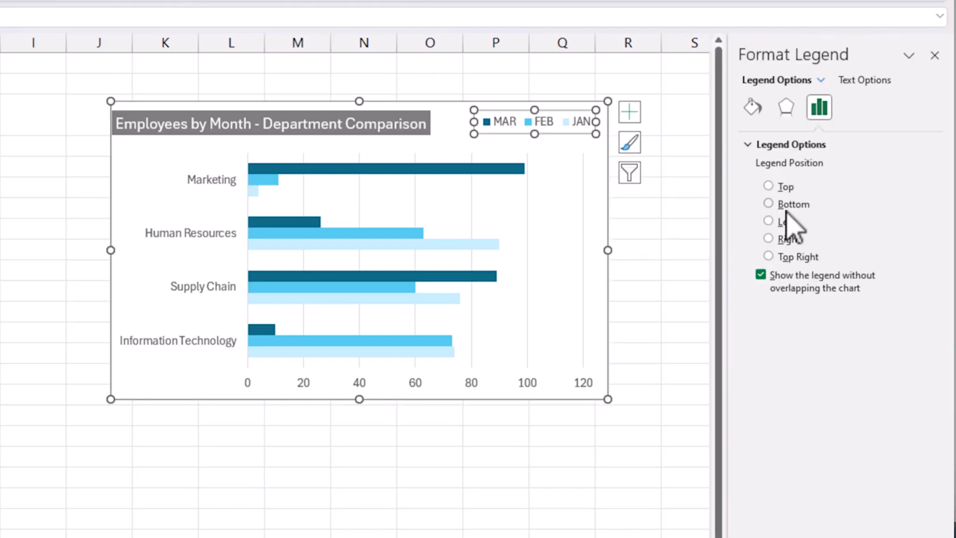
{"action": "left_click", "coordinate": [608, 175]}
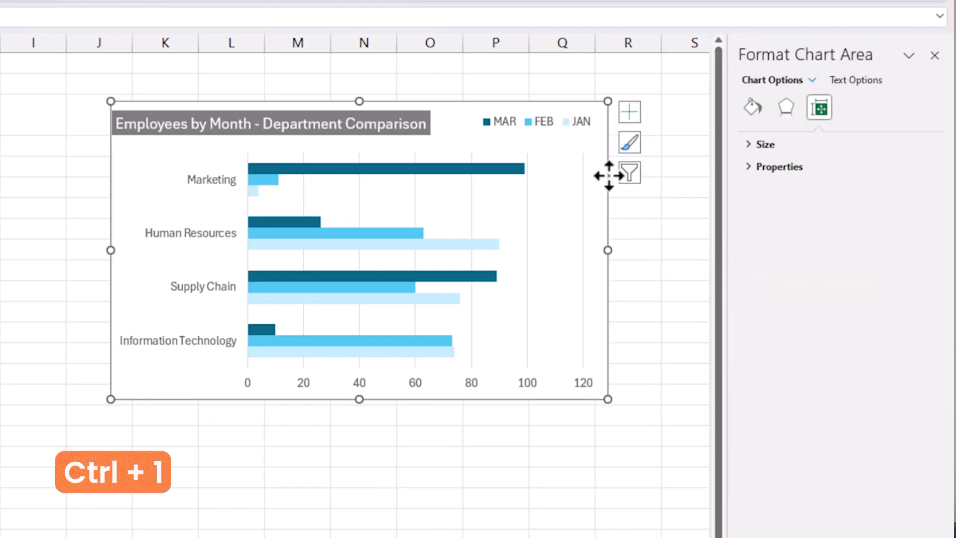
{"action": "key", "text": "ctrl+1"}
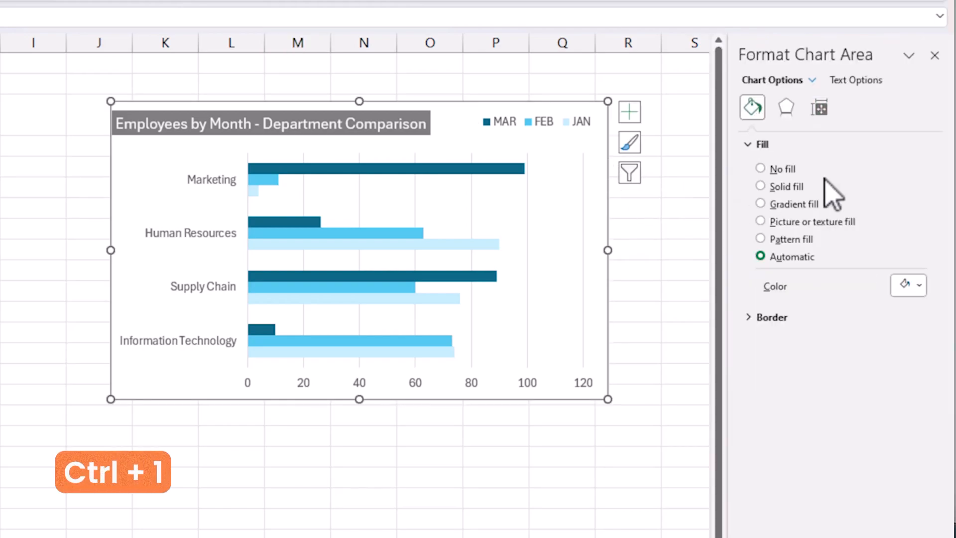
{"action": "left_click", "coordinate": [812, 80]}
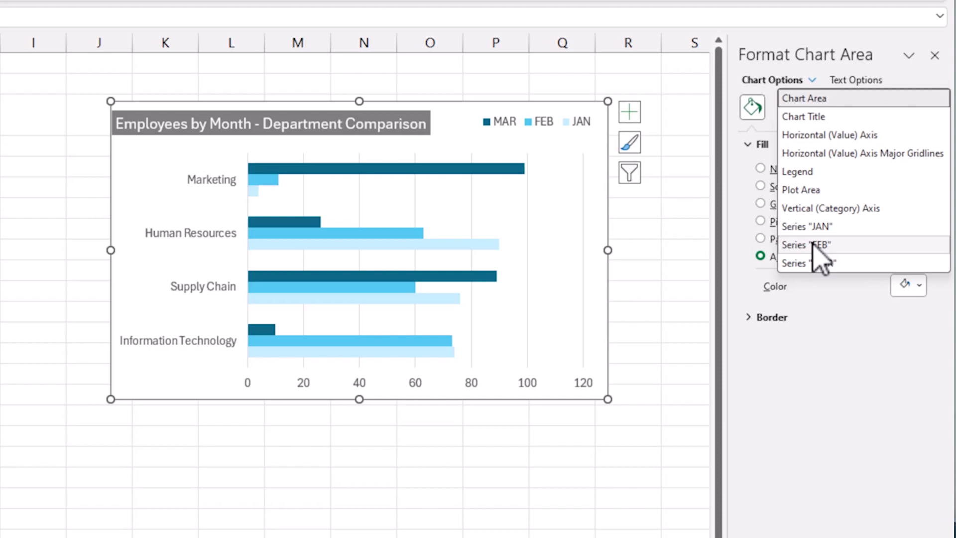
{"action": "left_click", "coordinate": [608, 174]}
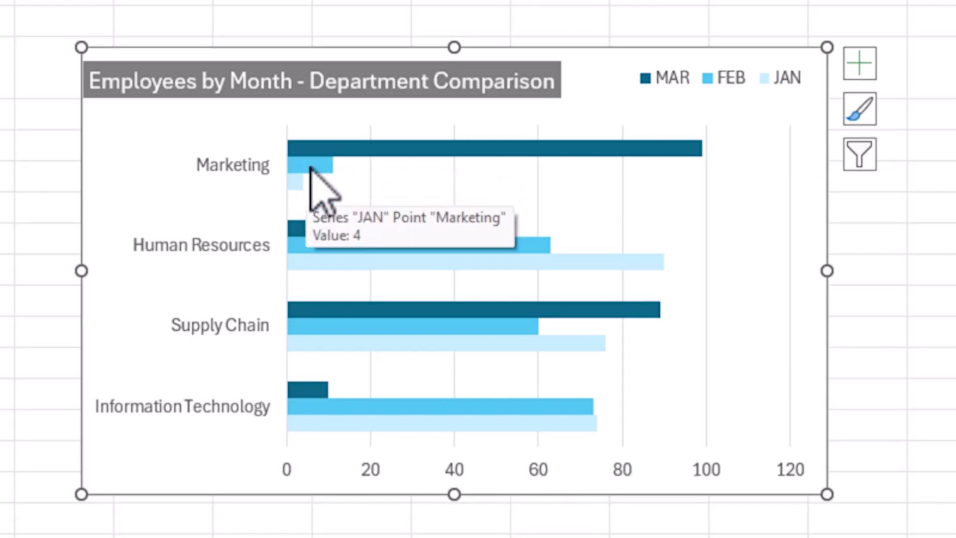
Step: Open the series options for the MAR bars and set the series overlap to 25%
{"action": "mouse_move", "coordinate": [315, 141]}
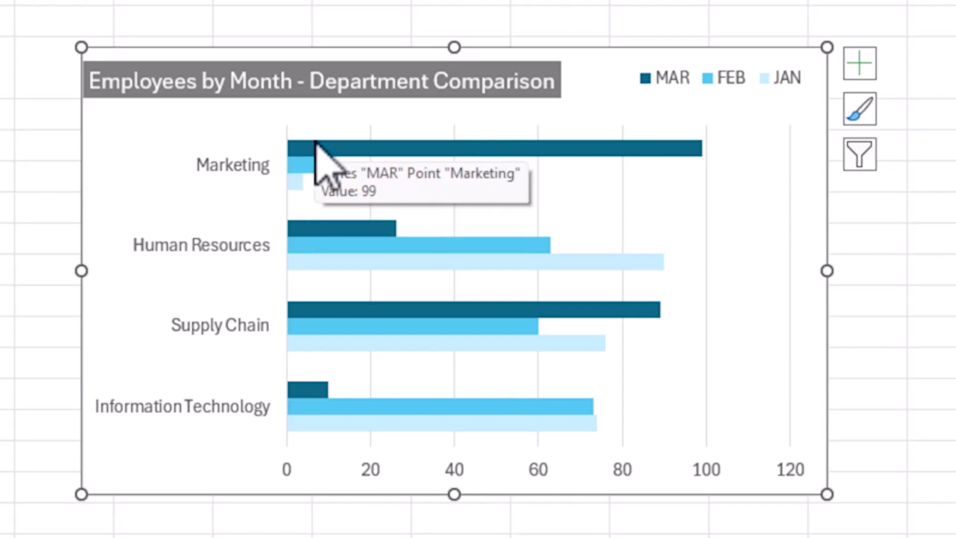
{"action": "right_click", "coordinate": [314, 141]}
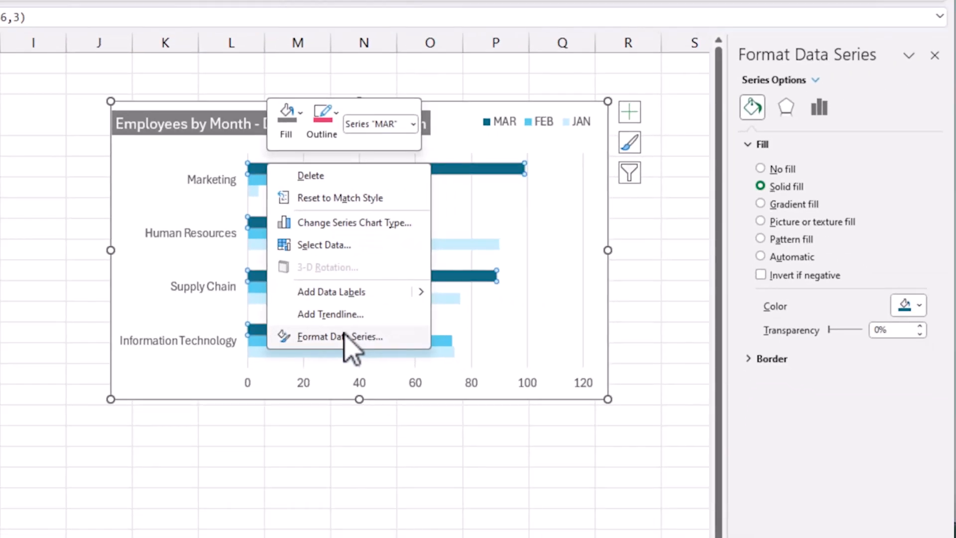
{"action": "left_click", "coordinate": [339, 337]}
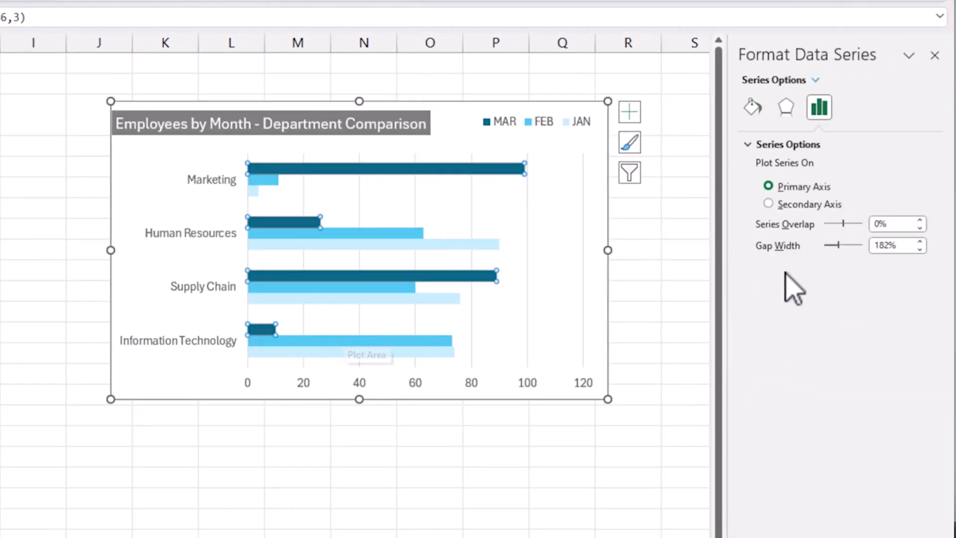
{"action": "double_click", "coordinate": [891, 224]}
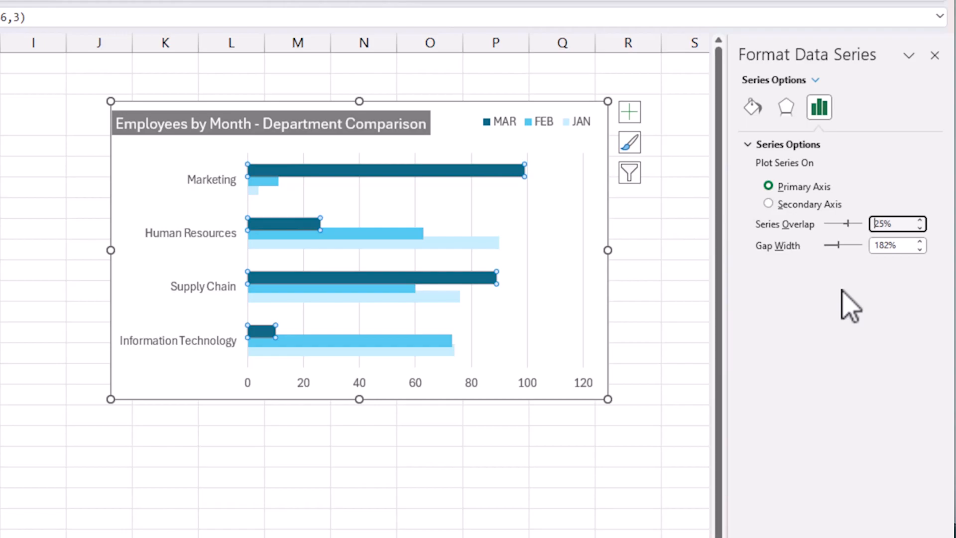
{"action": "left_click", "coordinate": [557, 465]}
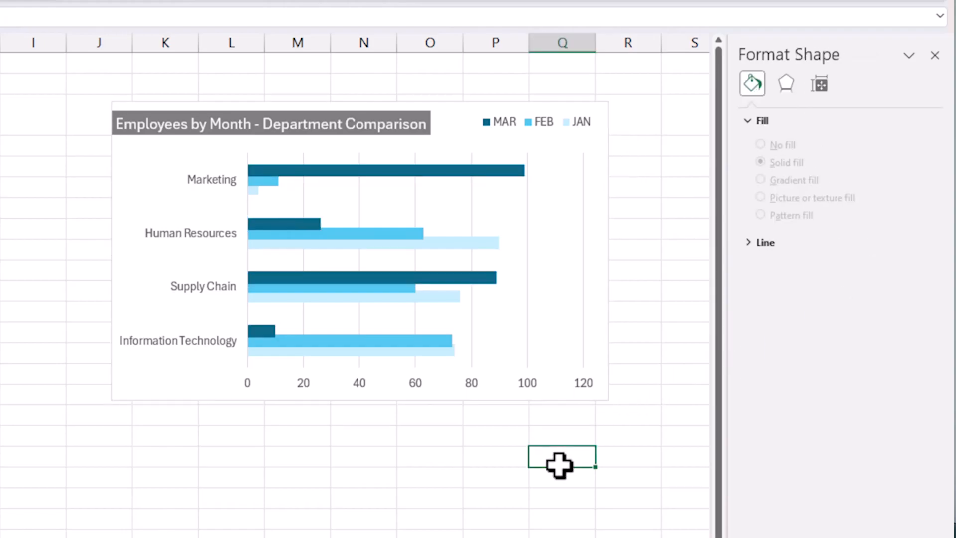
Step: Select the FEB series and set the series overlap to -25% to separate the bars within each department
{"action": "scroll", "coordinate": [558, 465], "scroll_direction": "up", "scroll_amount": 2}
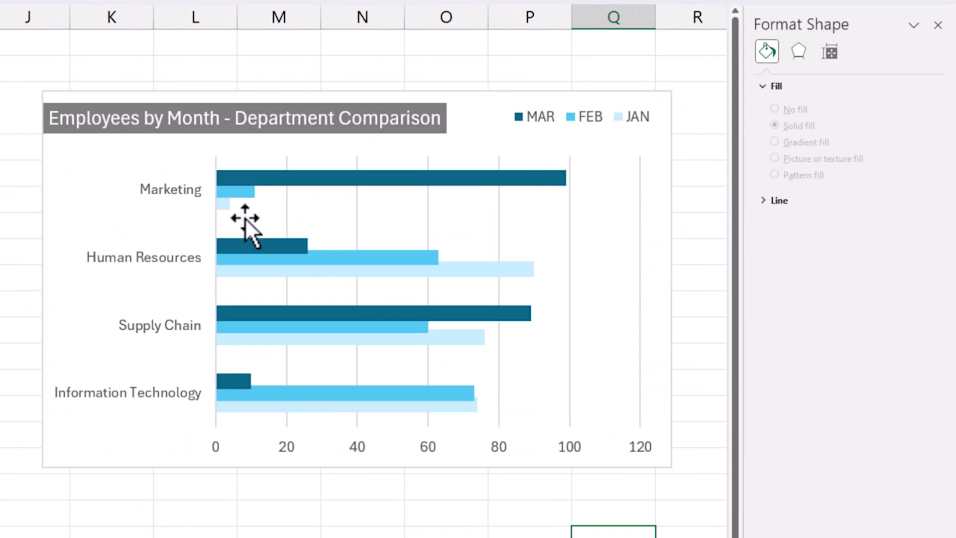
{"action": "left_click", "coordinate": [249, 192]}
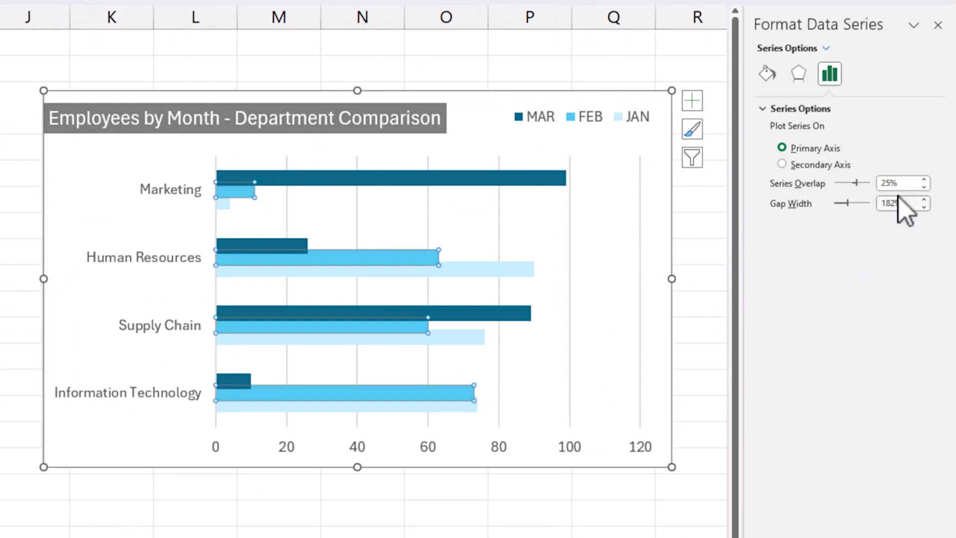
{"action": "double_click", "coordinate": [890, 183]}
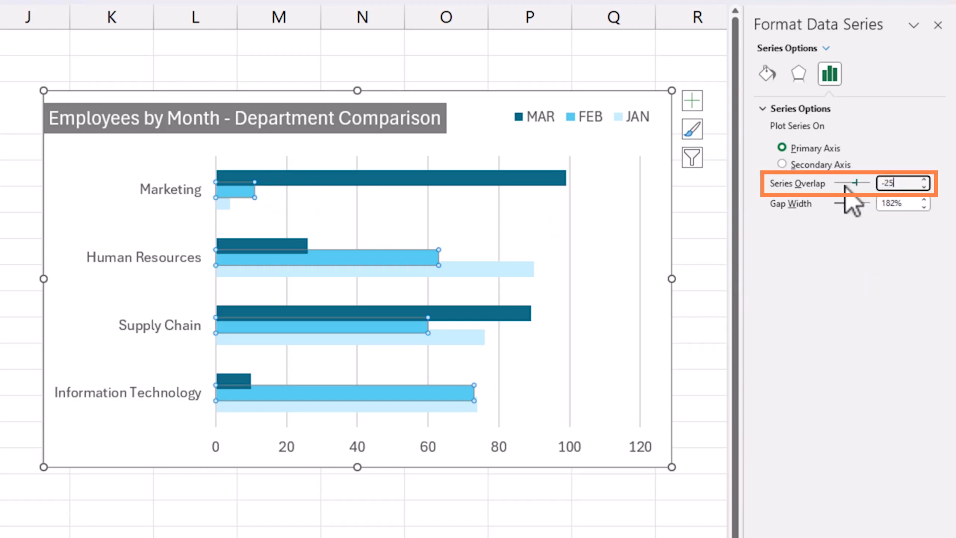
{"action": "type", "text": "-25"}
{"action": "key", "text": "Return"}
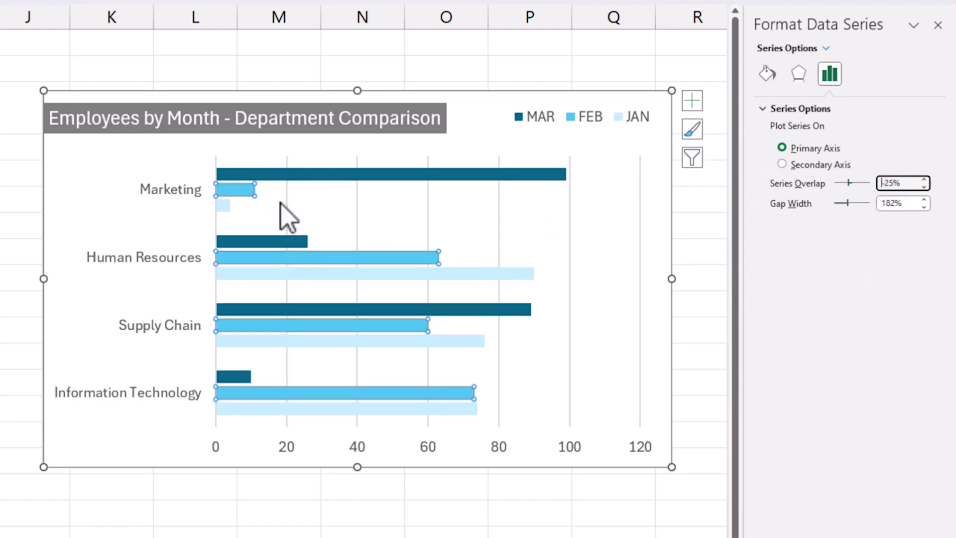
{"action": "left_click", "coordinate": [286, 198]}
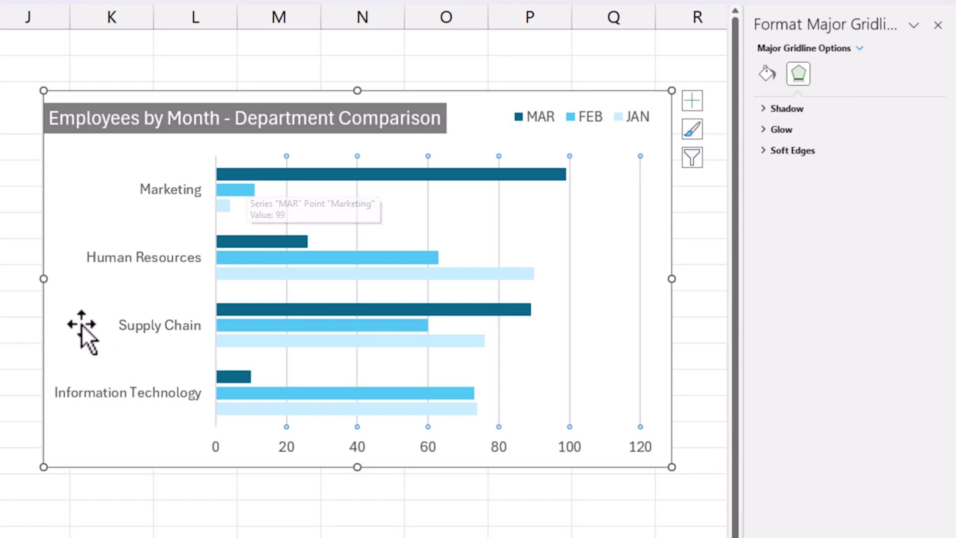
Step: Open the series options for the FEB bars and reduce the gap width to 43%
{"action": "scroll", "coordinate": [82, 324], "scroll_direction": "down", "scroll_amount": 1}
{"action": "scroll", "coordinate": [81, 324], "scroll_direction": "down", "scroll_amount": 1}
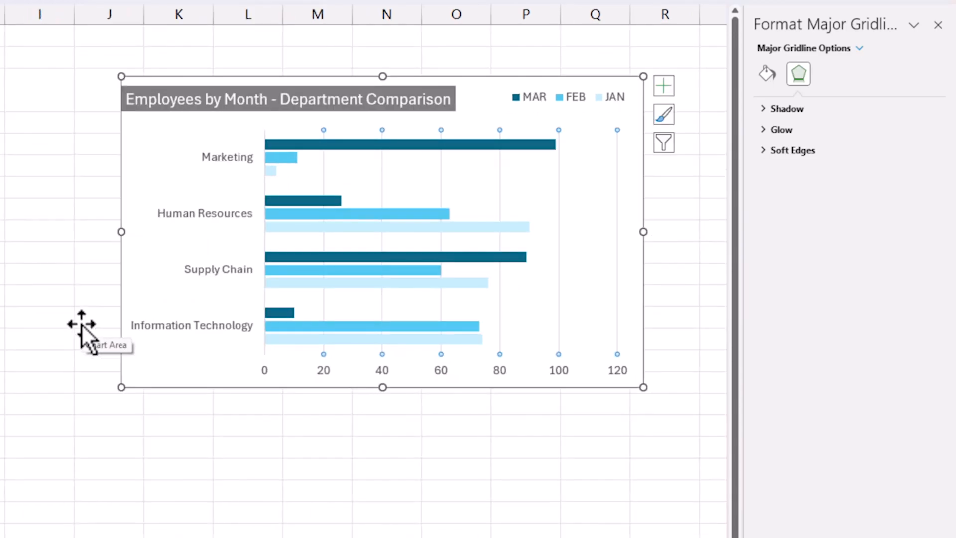
{"action": "left_click", "coordinate": [289, 160]}
{"action": "right_click", "coordinate": [289, 160]}
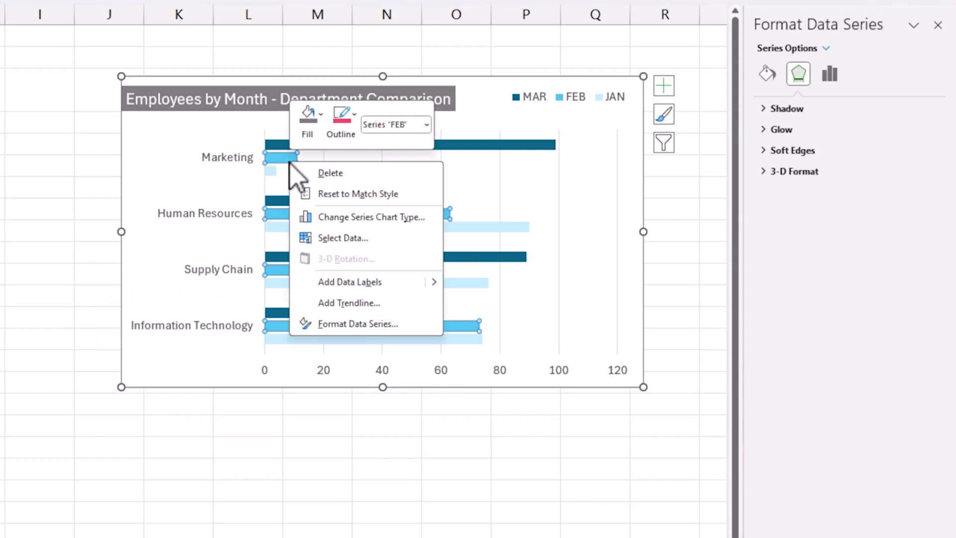
{"action": "left_click", "coordinate": [354, 324]}
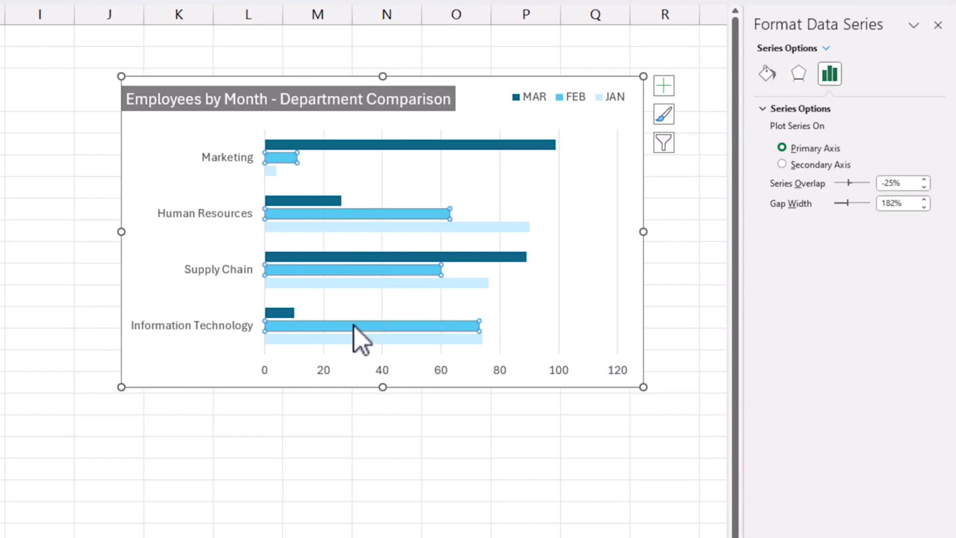
{"action": "left_click", "coordinate": [907, 184]}
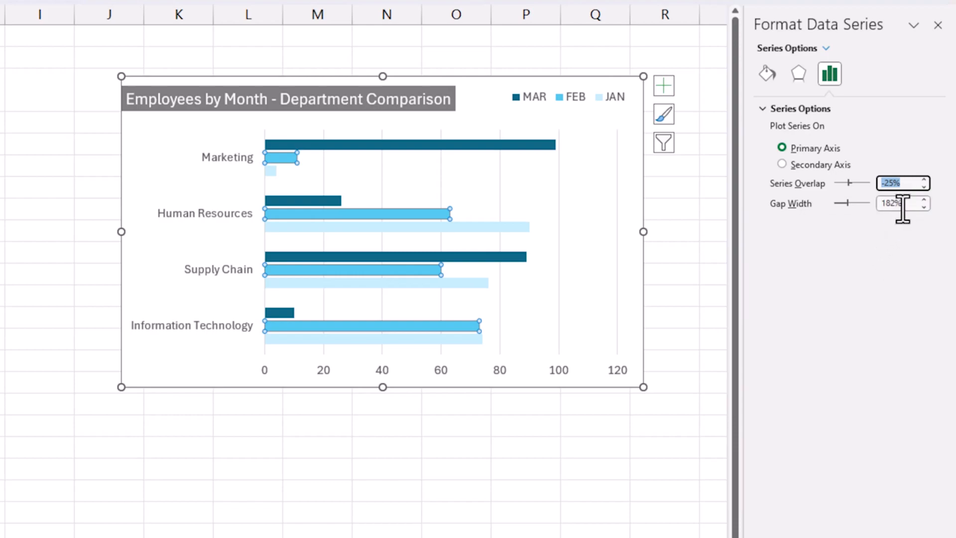
{"action": "key", "text": "Tab"}
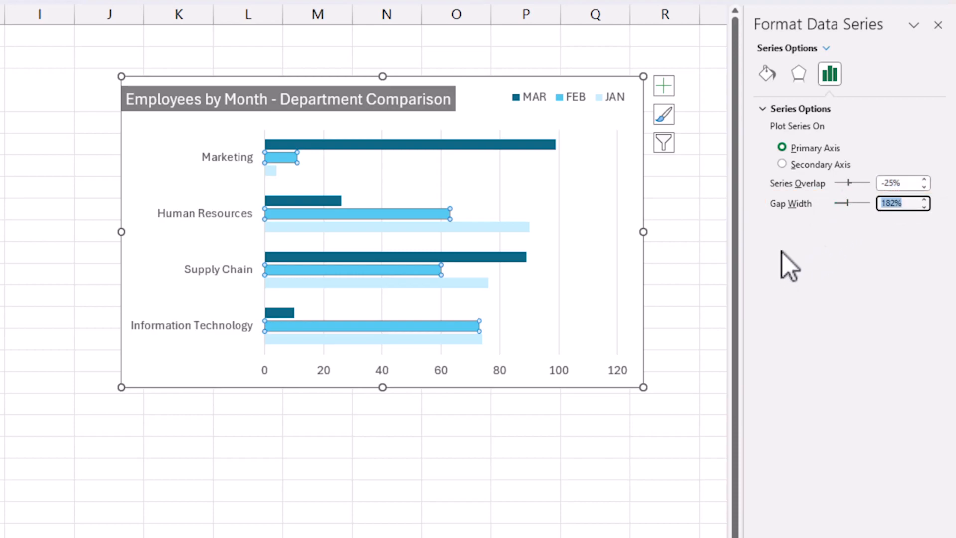
{"action": "left_click", "coordinate": [848, 204]}
{"action": "left_click_drag", "start_coordinate": [849, 205], "coordinate": [843, 205]}
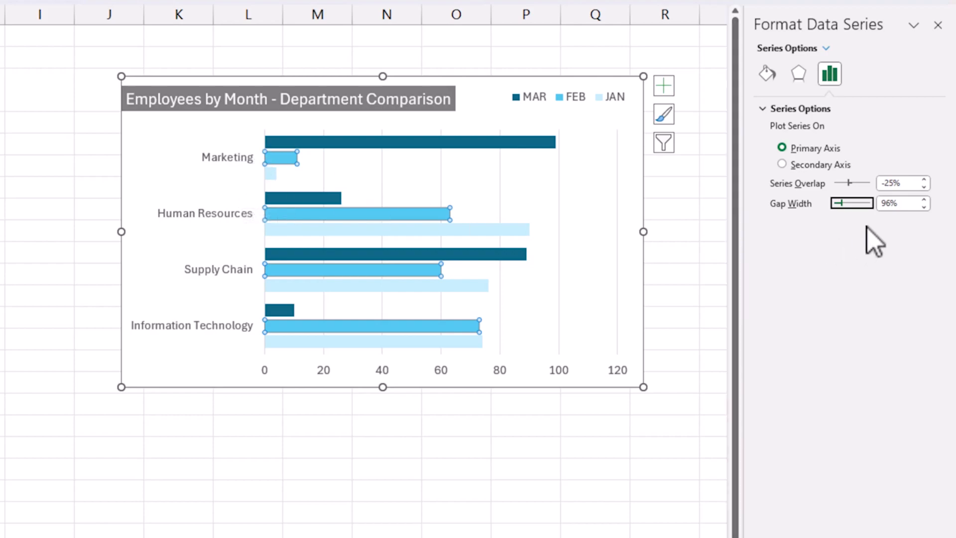
{"action": "left_click_drag", "start_coordinate": [843, 204], "coordinate": [840, 204]}
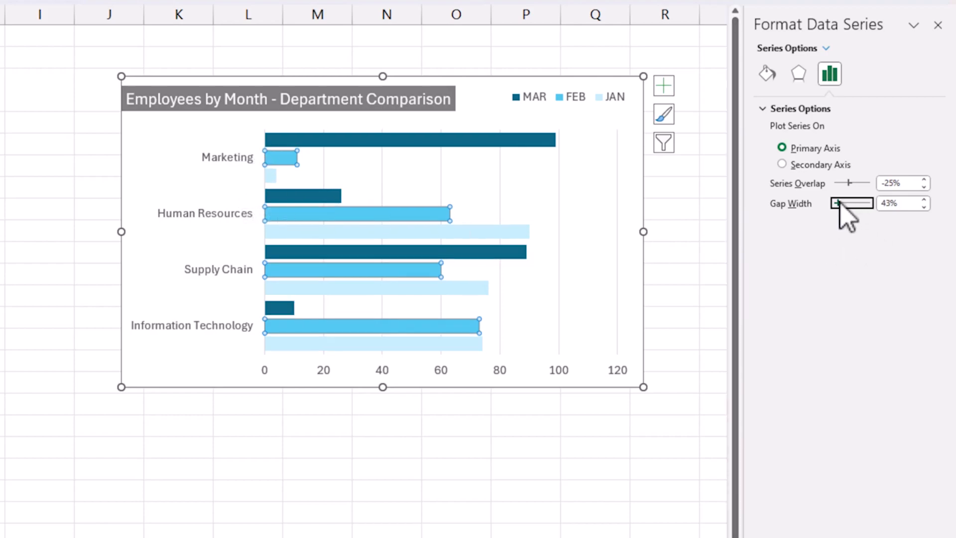
Step: Select the MAR series and increase the gap width to 300% to separate the department groups
{"action": "left_click", "coordinate": [271, 177]}
{"action": "mouse_move", "coordinate": [274, 180]}
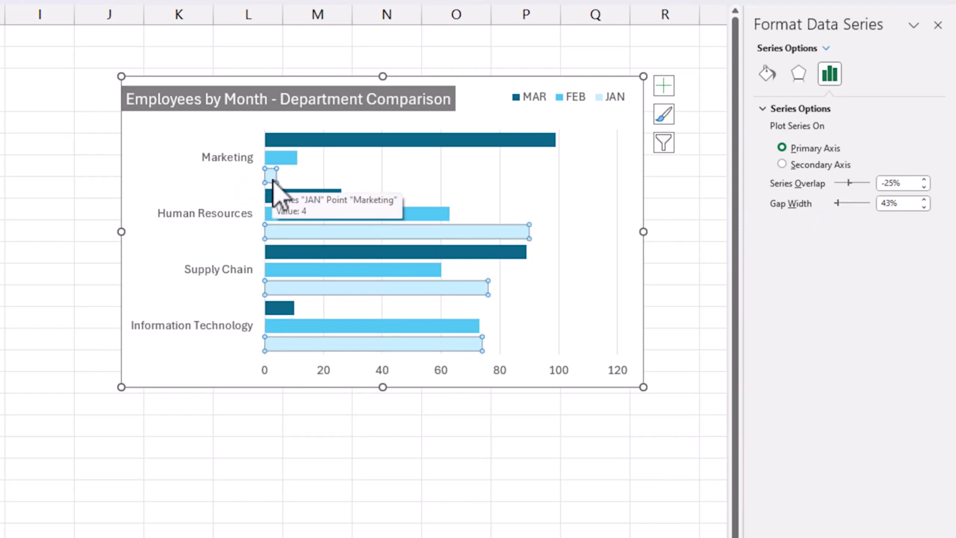
{"action": "left_click", "coordinate": [277, 195]}
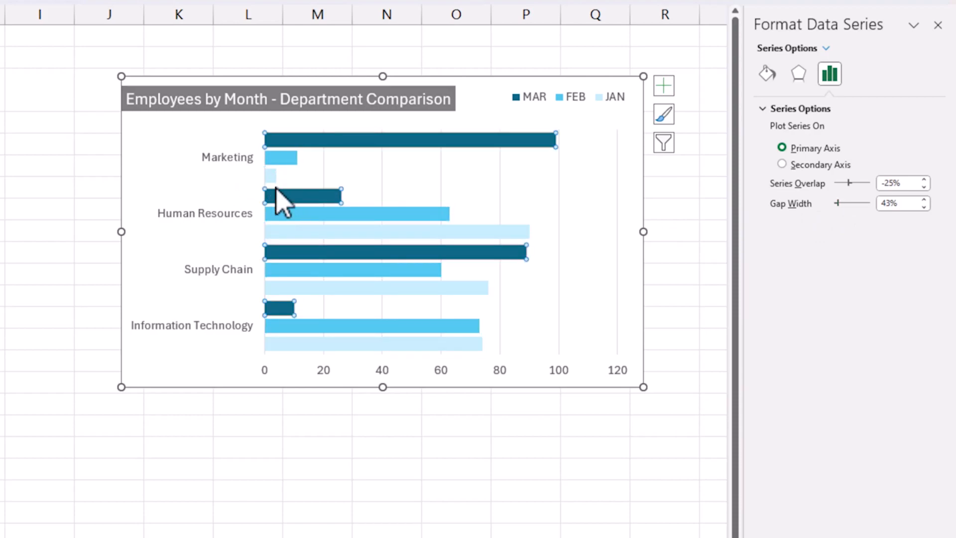
{"action": "mouse_move", "coordinate": [276, 185]}
{"action": "left_click_drag", "start_coordinate": [837, 203], "coordinate": [857, 204]}
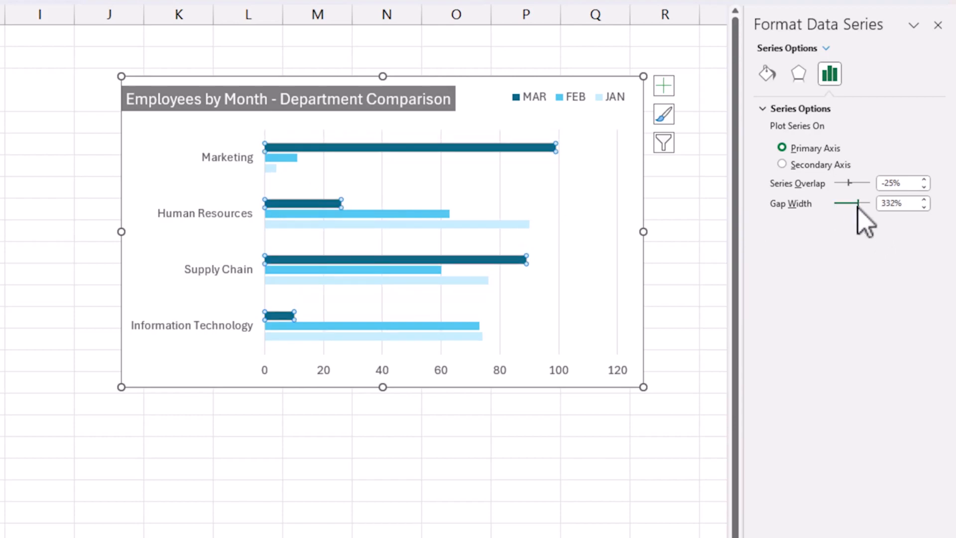
{"action": "left_click", "coordinate": [912, 205]}
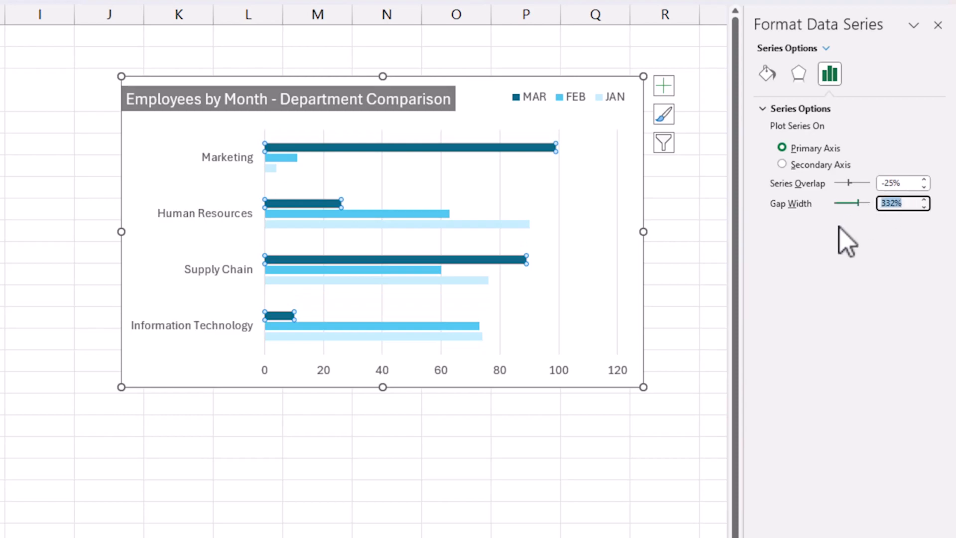
{"action": "key", "text": "Return"}
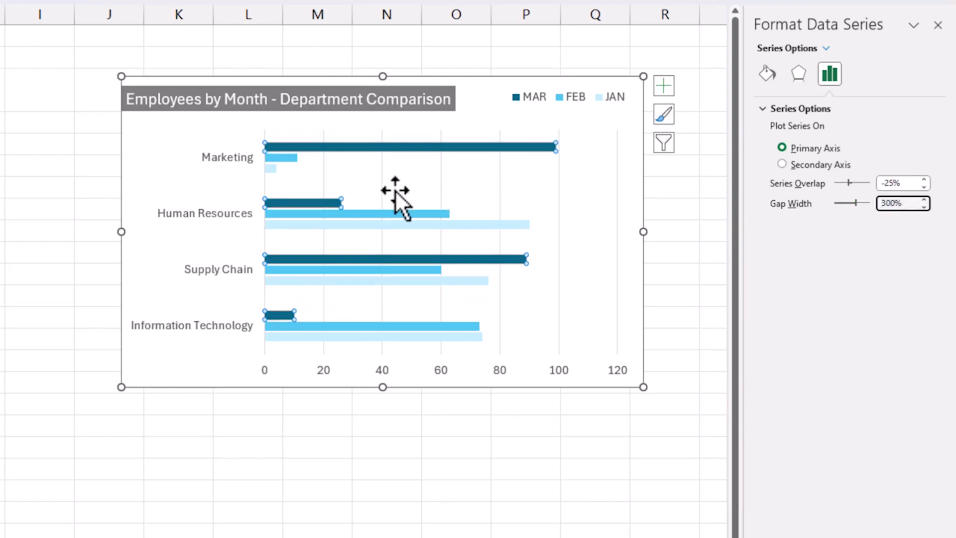
Step: Select the JAN series and set the gap width between the department groups to 100%
{"action": "left_click", "coordinate": [200, 197]}
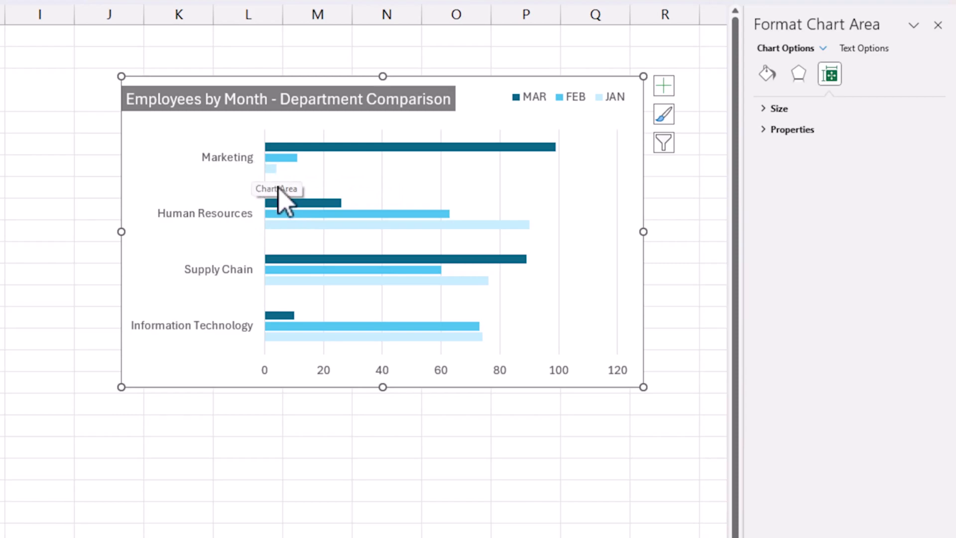
{"action": "left_click", "coordinate": [274, 169]}
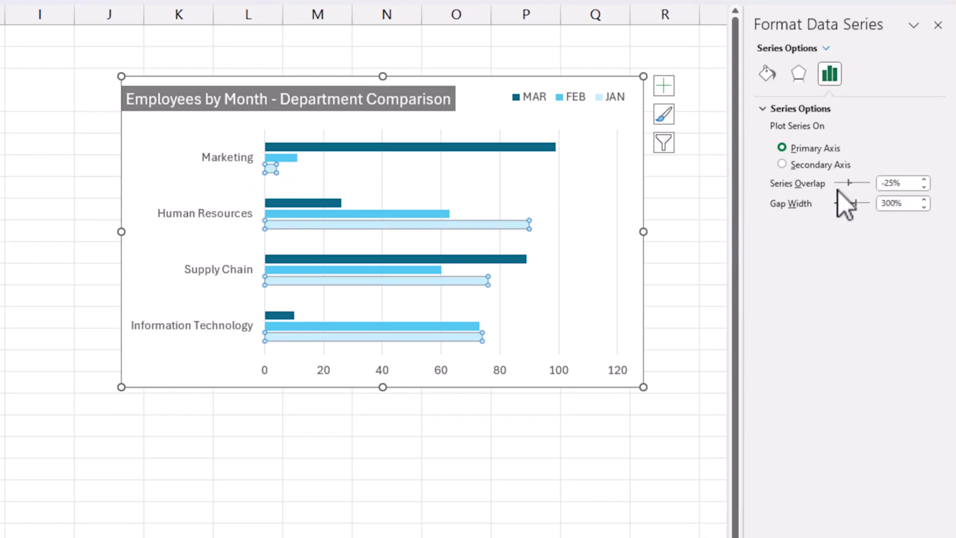
{"action": "left_click", "coordinate": [896, 203]}
{"action": "type", "text": "1"}
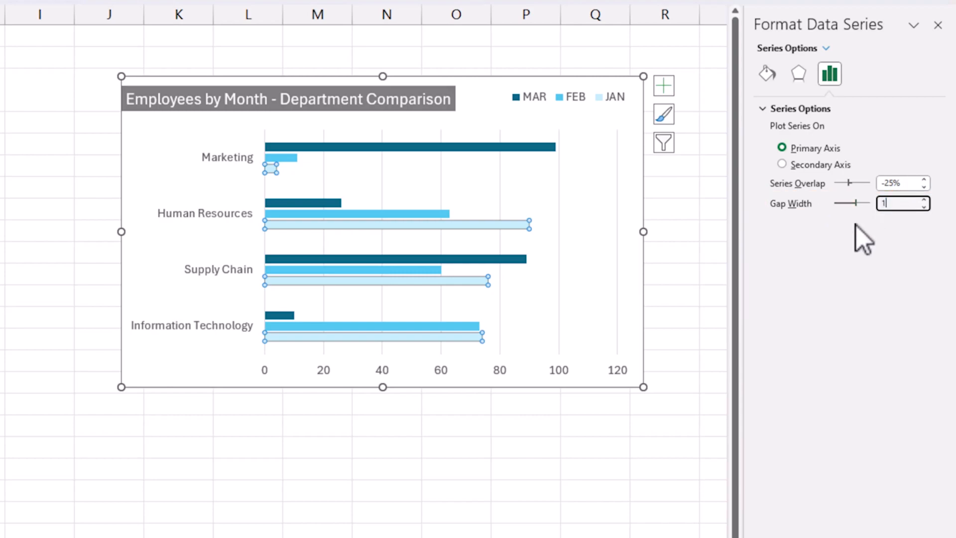
{"action": "type", "text": "00"}
{"action": "key", "text": "Return"}
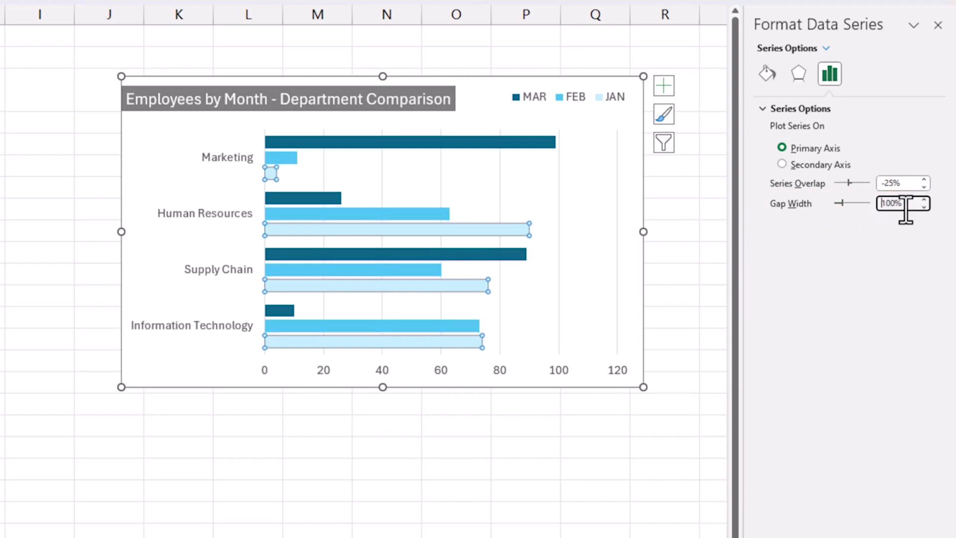
Step: Set the gap width of the JAN series to 150% and deselect the chart
{"action": "left_click_drag", "start_coordinate": [911, 203], "coordinate": [818, 206]}
{"action": "type", "text": "150"}
{"action": "key", "text": "Return"}
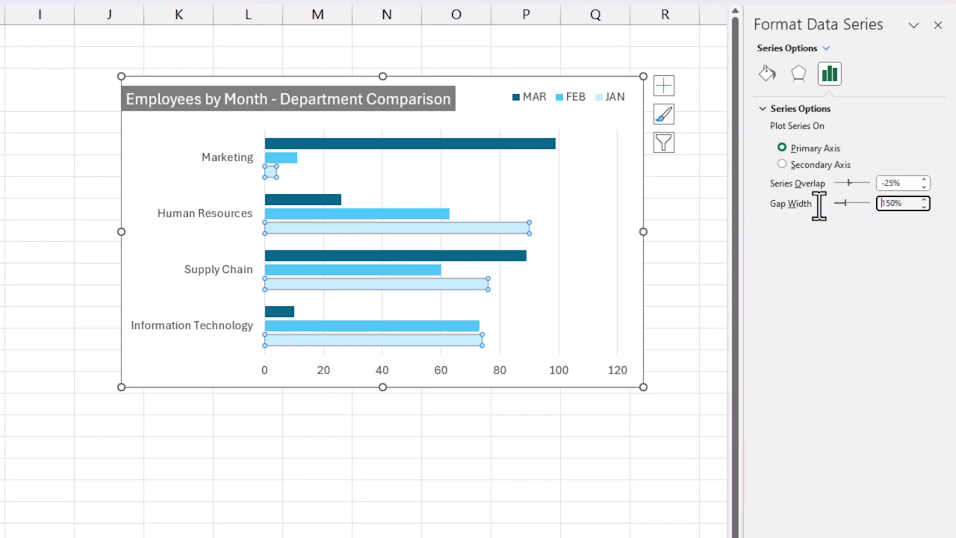
{"action": "left_click", "coordinate": [390, 468]}
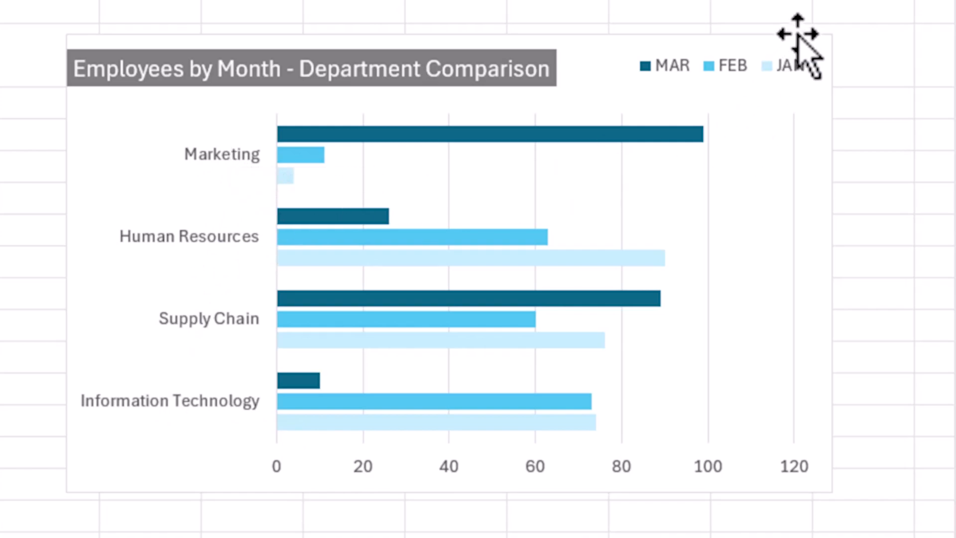
Step: Add axis titles to both axes of the employees chart
{"action": "left_click", "coordinate": [824, 39]}
{"action": "left_click", "coordinate": [861, 48]}
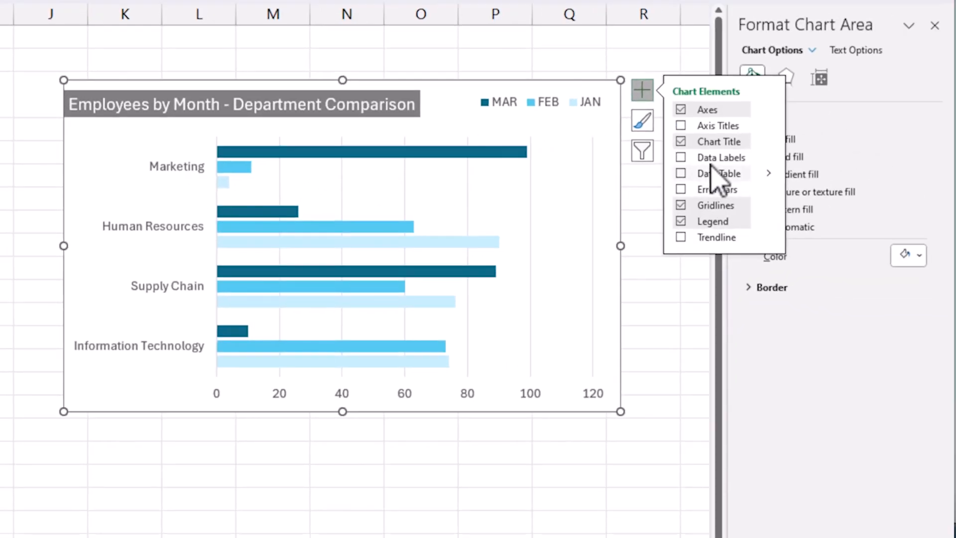
{"action": "left_click", "coordinate": [685, 125]}
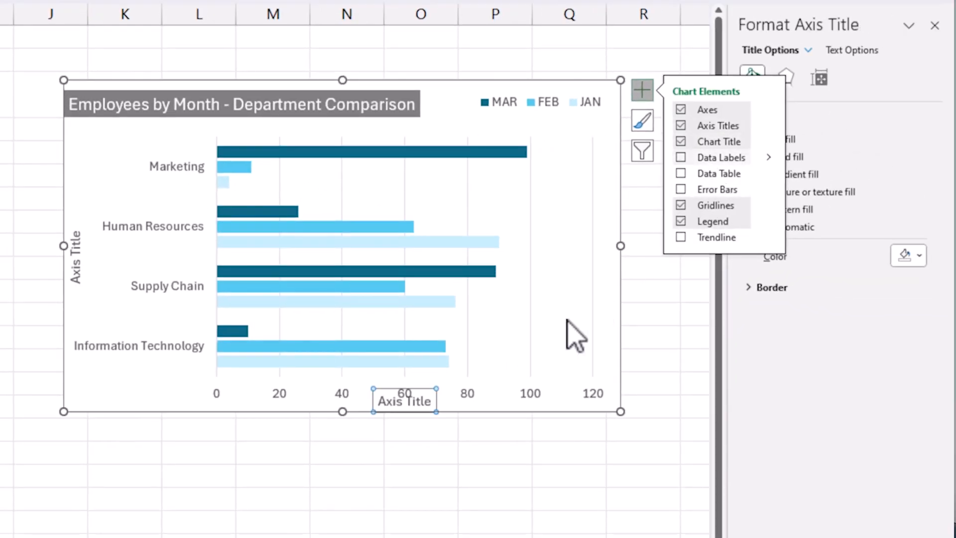
Step: Shrink the plot area from its lower and left edges to make room for the two axis titles
{"action": "left_click", "coordinate": [401, 408]}
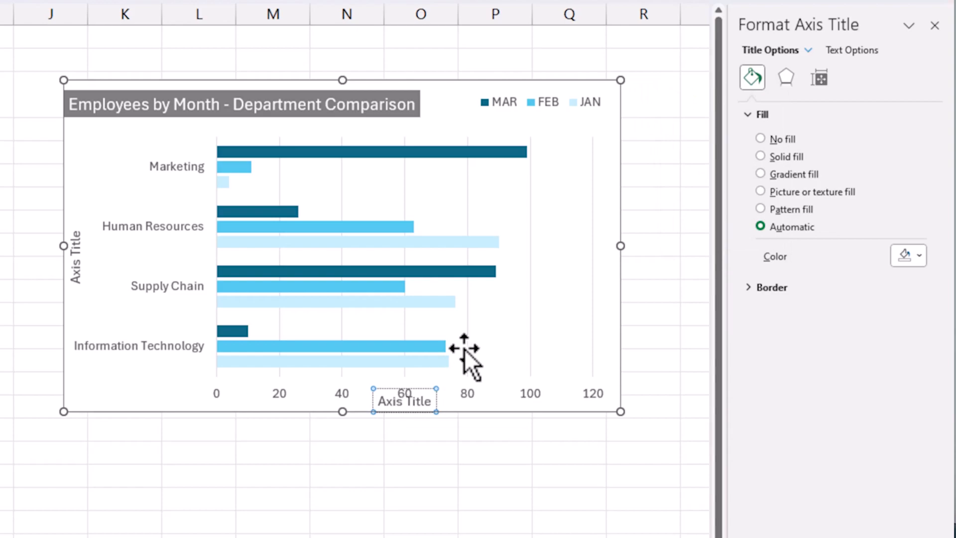
{"action": "left_click", "coordinate": [481, 344]}
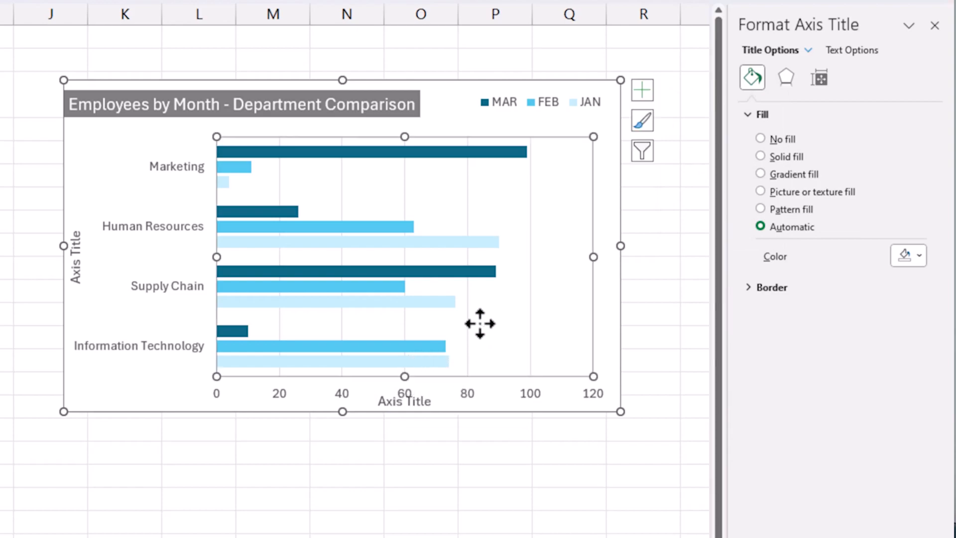
{"action": "left_click_drag", "start_coordinate": [404, 376], "coordinate": [404, 358]}
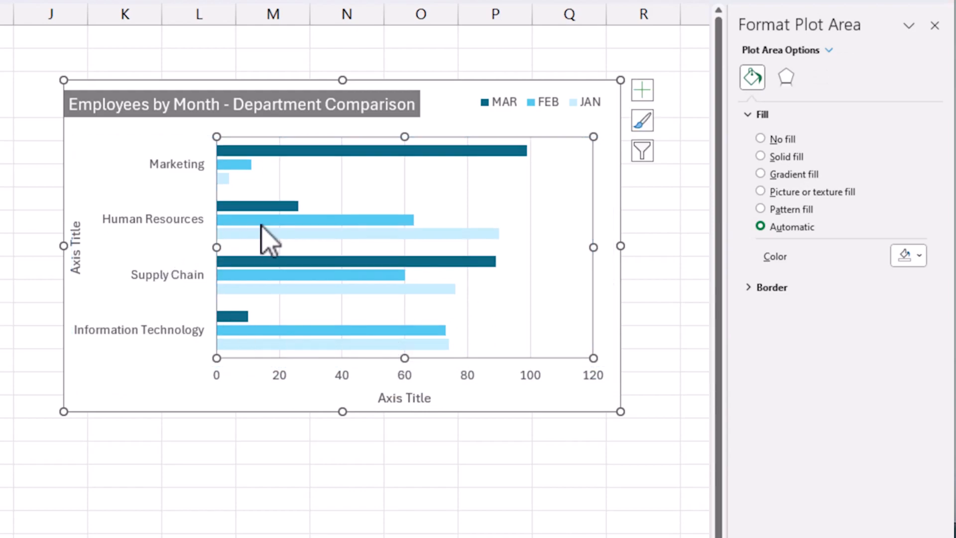
{"action": "left_click_drag", "start_coordinate": [217, 247], "coordinate": [231, 253]}
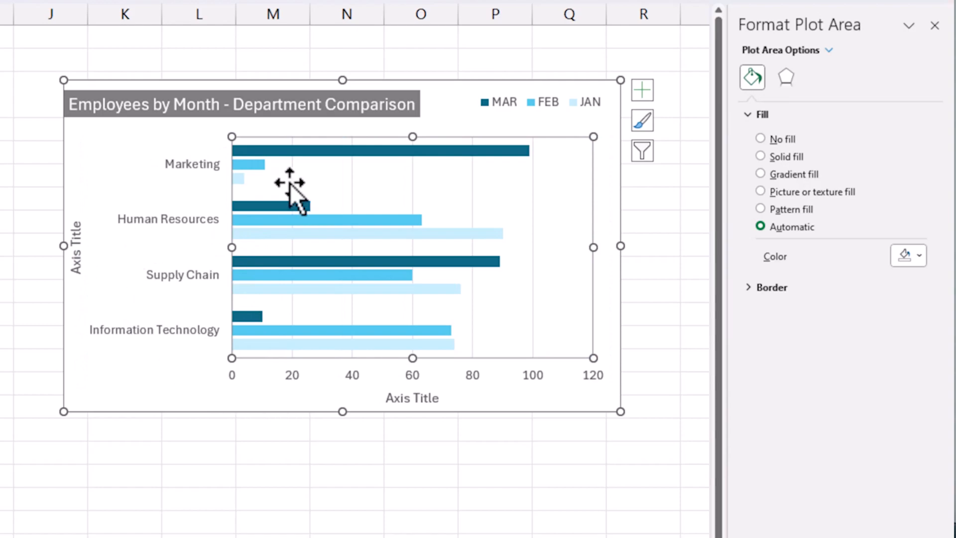
Step: Replace the vertical axis title text with "Department"
{"action": "left_click", "coordinate": [79, 246]}
{"action": "key", "text": "ctrl+a"}
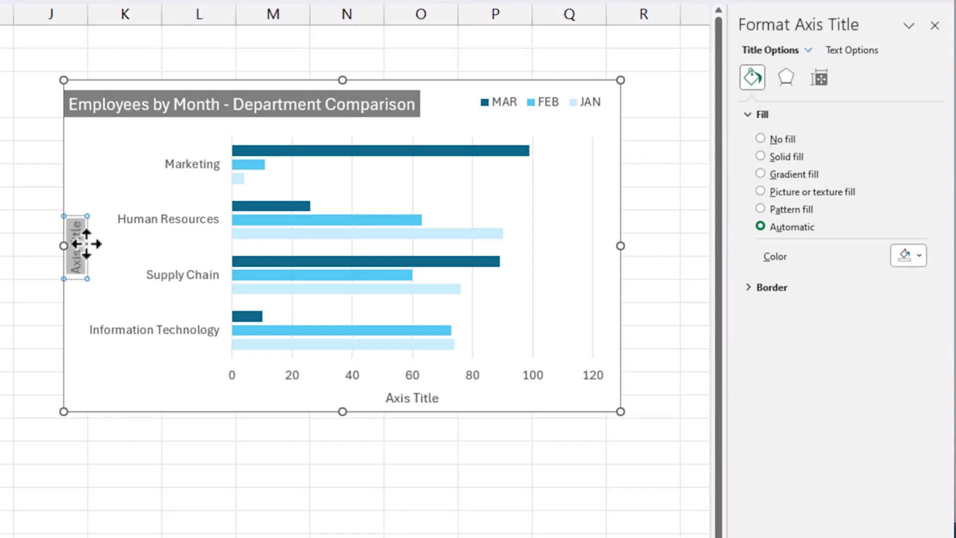
{"action": "key", "text": "Delete"}
{"action": "type", "text": "Department"}
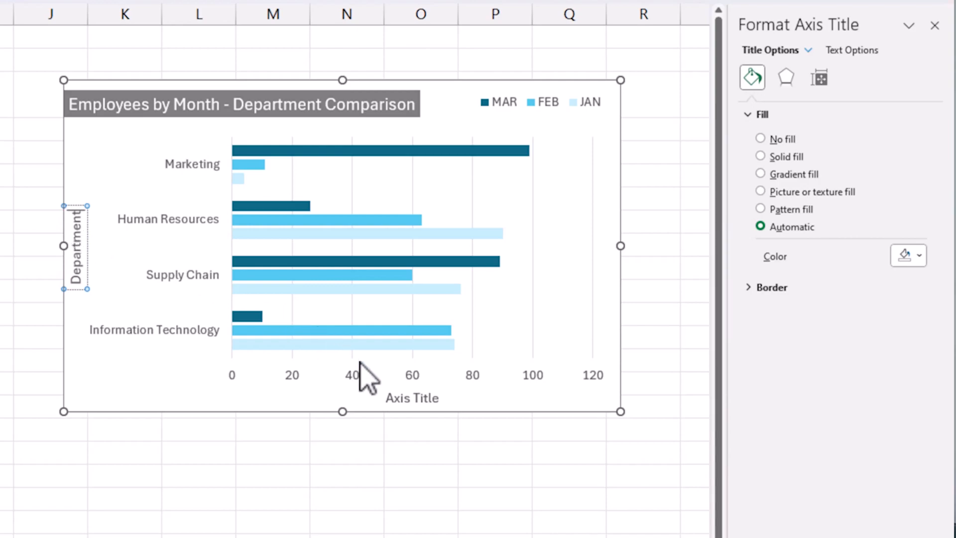
Step: Replace the horizontal axis title text with "Employees" and deselect the chart
{"action": "left_click", "coordinate": [433, 398]}
{"action": "key", "text": "ctrl+a"}
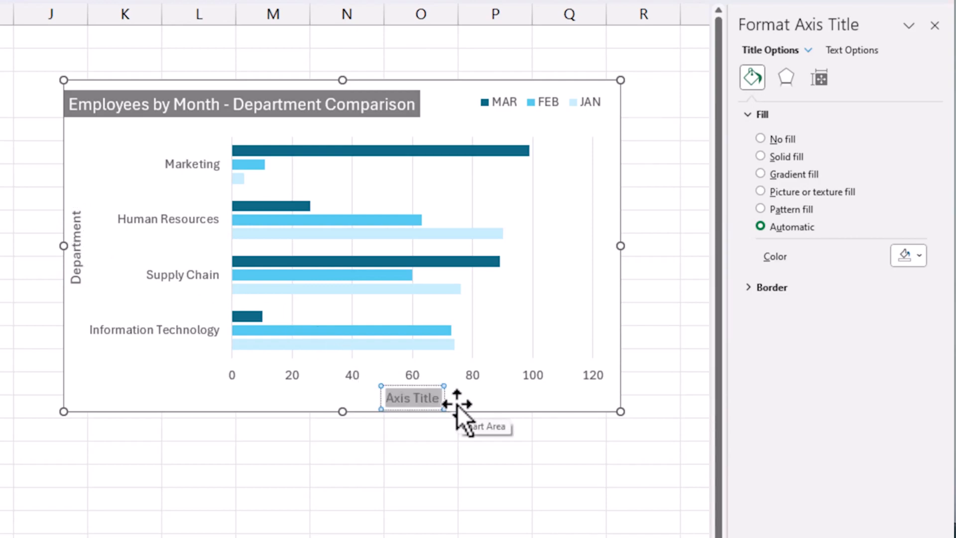
{"action": "type", "text": "Employees"}
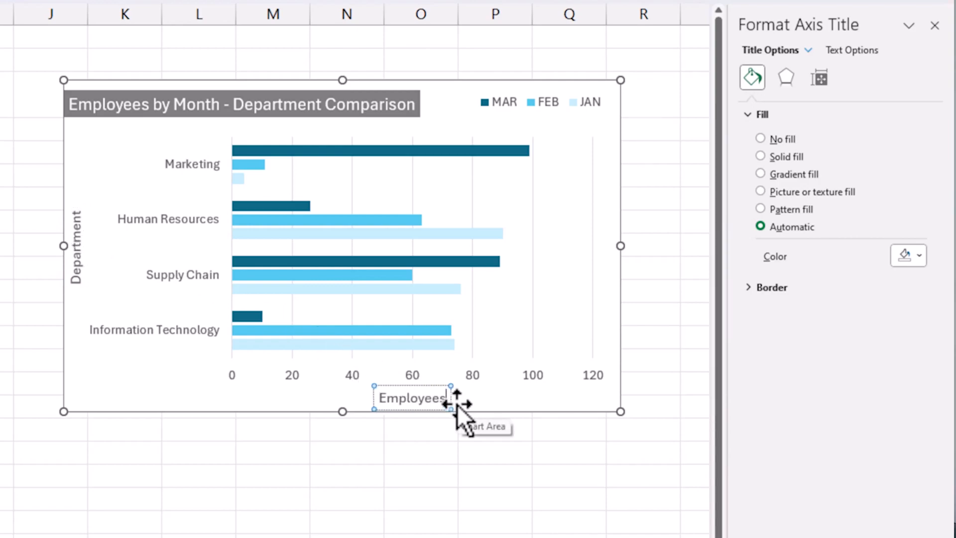
{"action": "left_click", "coordinate": [437, 448]}
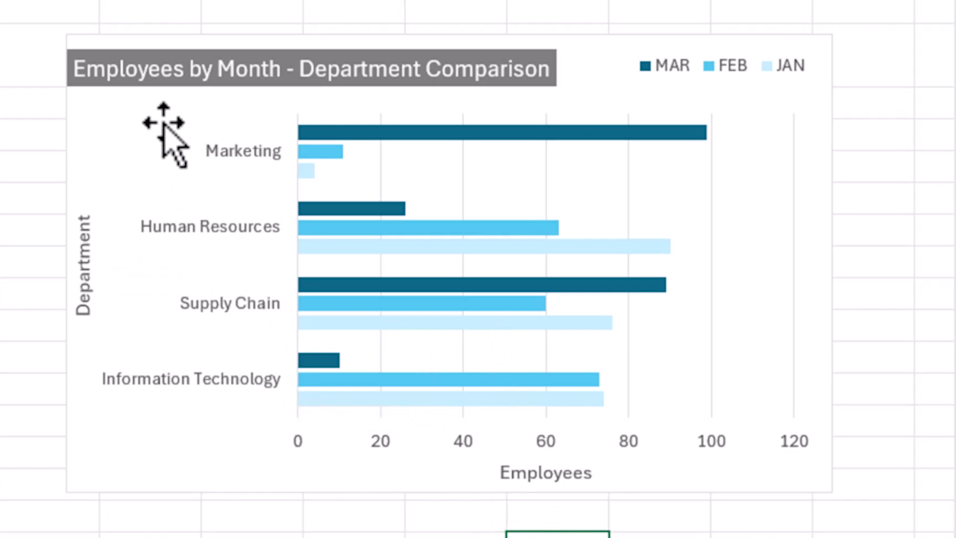
Step: Select the chart title and open the horizontal axis title for text editing
{"action": "left_click", "coordinate": [150, 83]}
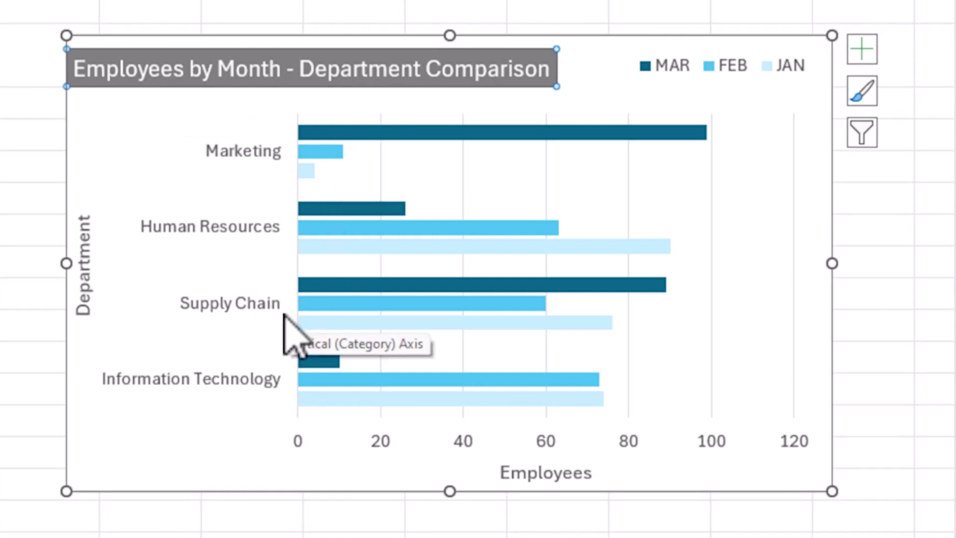
{"action": "left_click", "coordinate": [535, 475]}
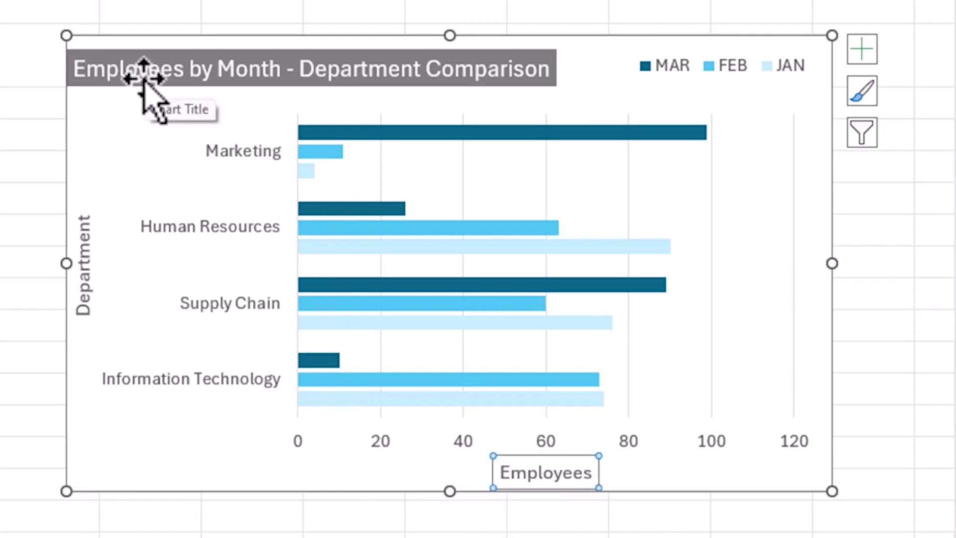
{"action": "left_click", "coordinate": [572, 475]}
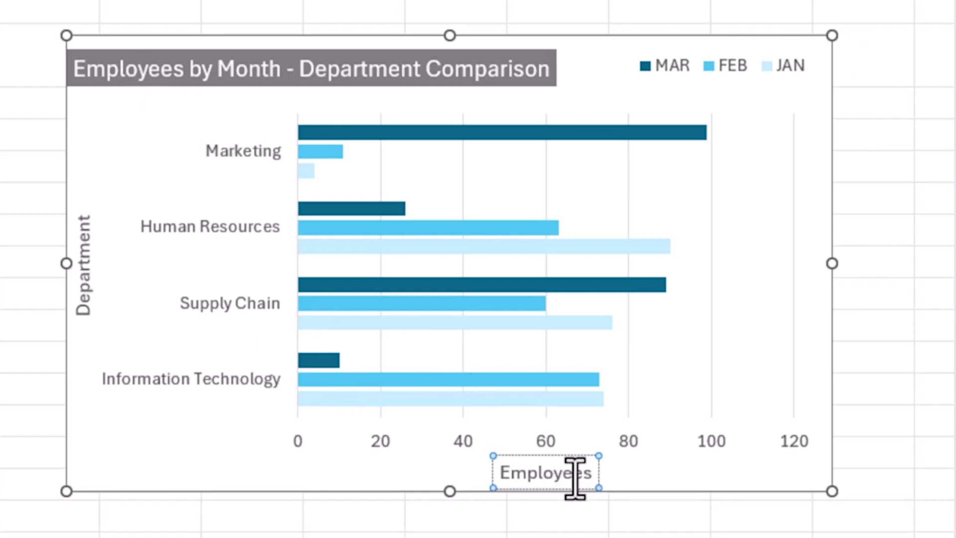